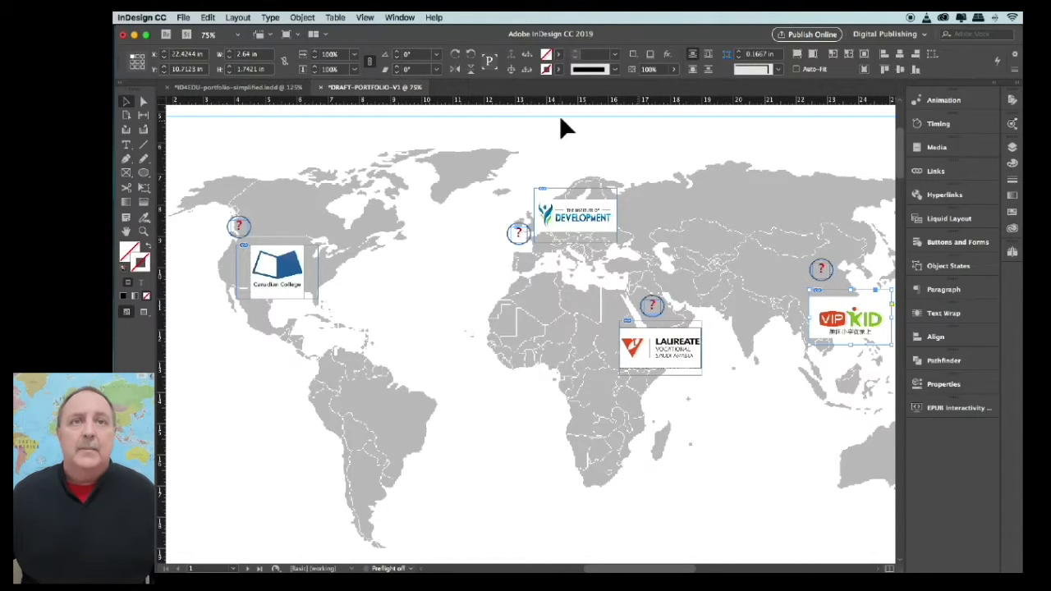
- Set the view to 50% and look over the world map page and the blank page below it
{"action": "left_click", "coordinate": [237, 34]}
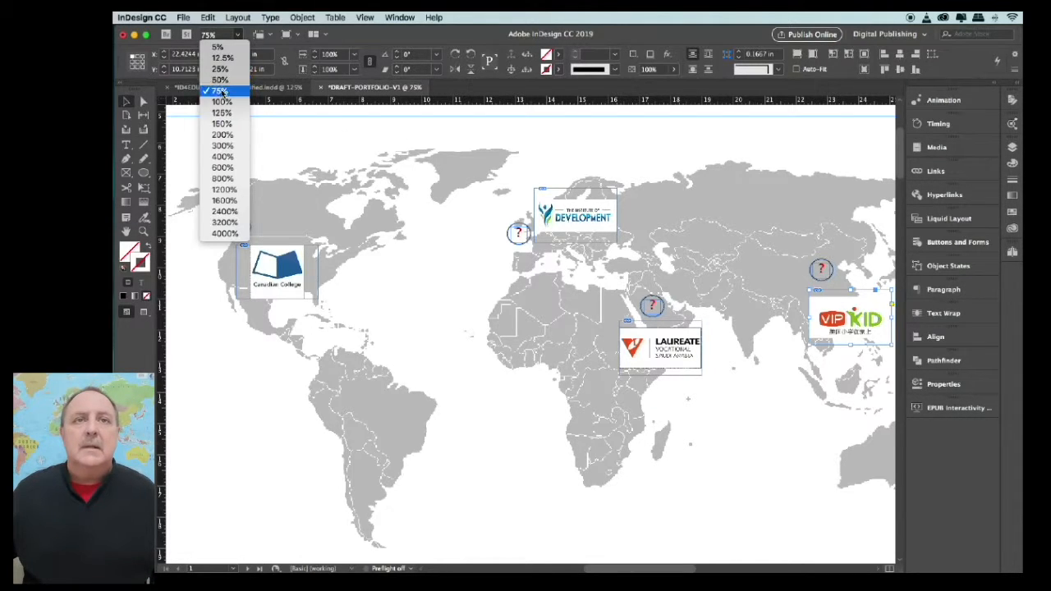
{"action": "left_click", "coordinate": [220, 80]}
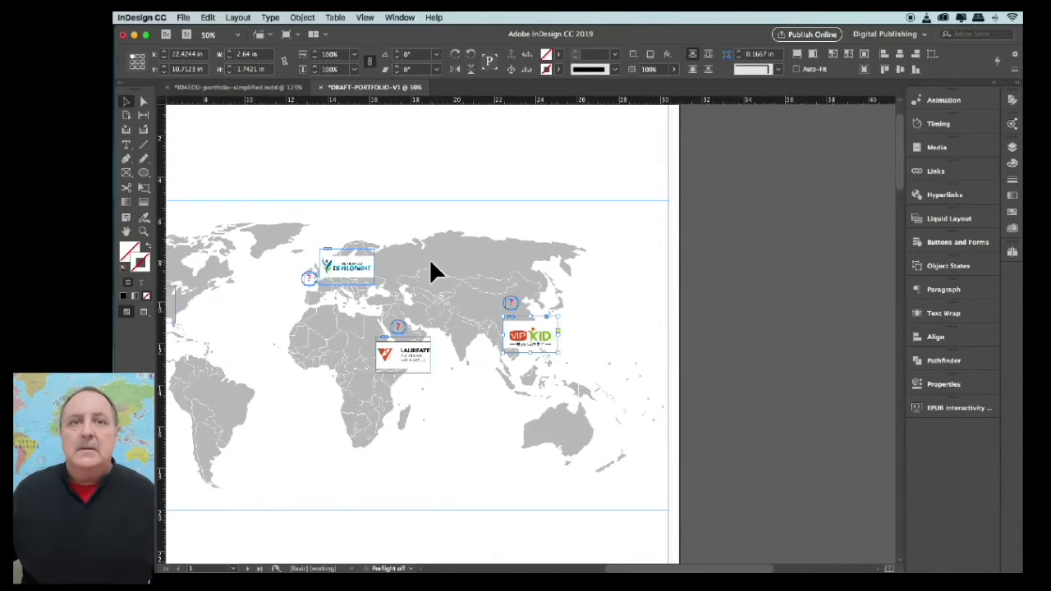
{"action": "scroll", "coordinate": [430, 257], "scroll_direction": "left", "scroll_amount": 5}
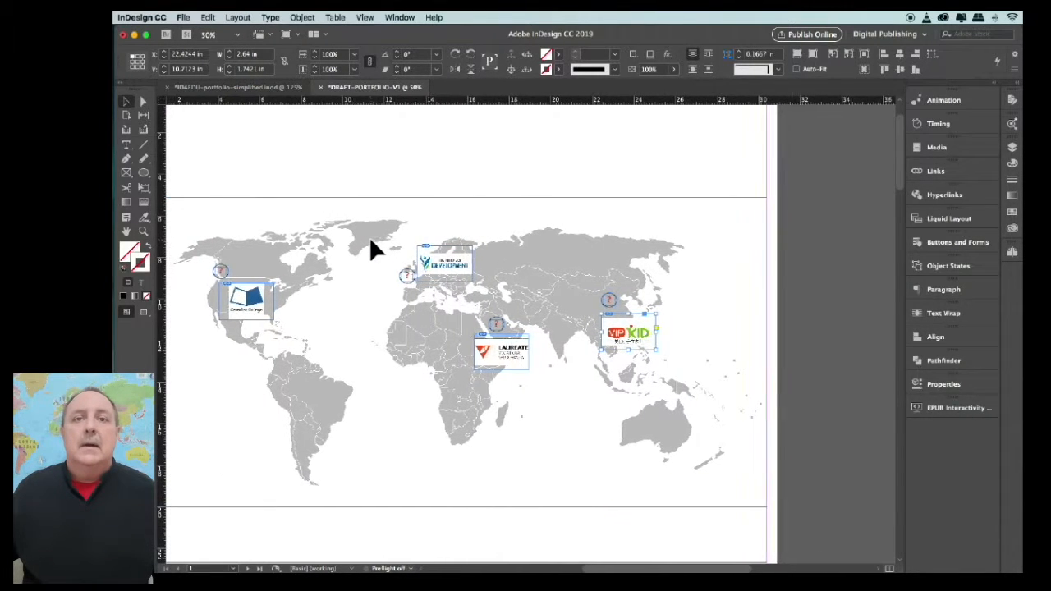
{"action": "scroll", "coordinate": [370, 241], "scroll_direction": "left", "scroll_amount": 3}
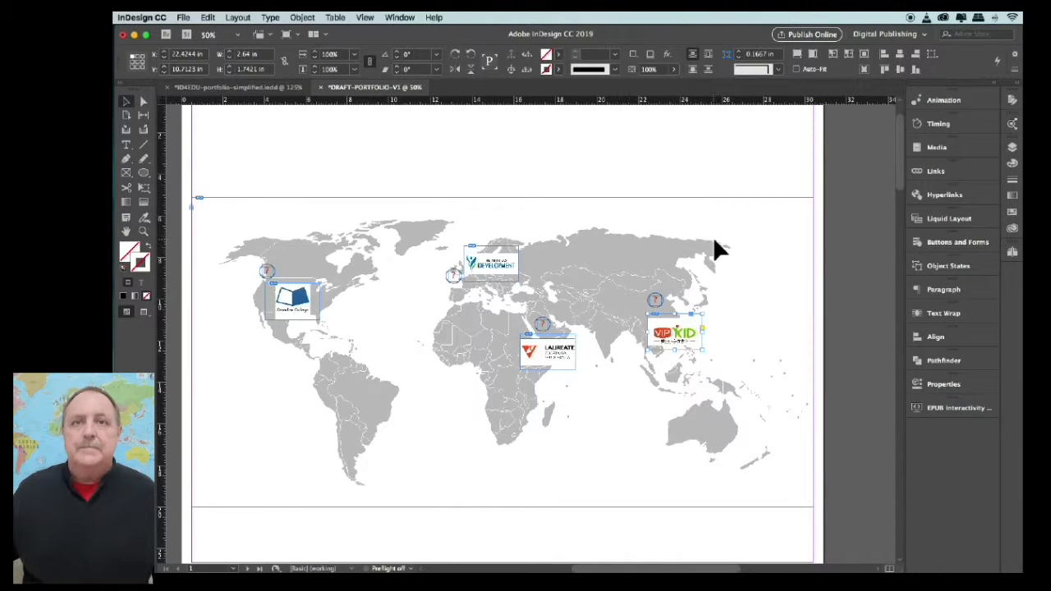
{"action": "scroll", "coordinate": [715, 247], "scroll_direction": "down", "scroll_amount": 10}
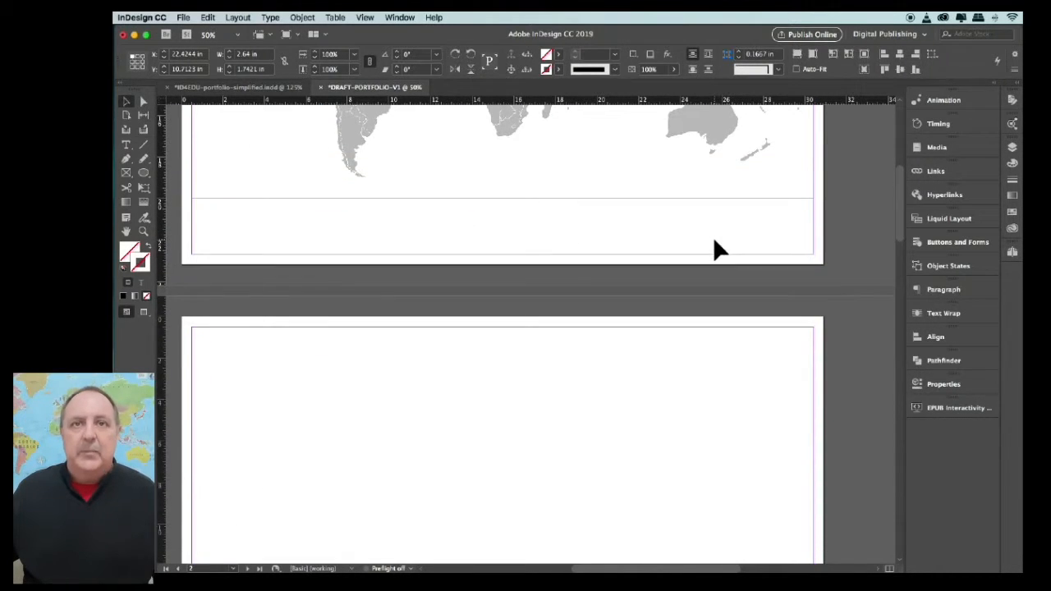
{"action": "scroll", "coordinate": [714, 241], "scroll_direction": "up", "scroll_amount": 10}
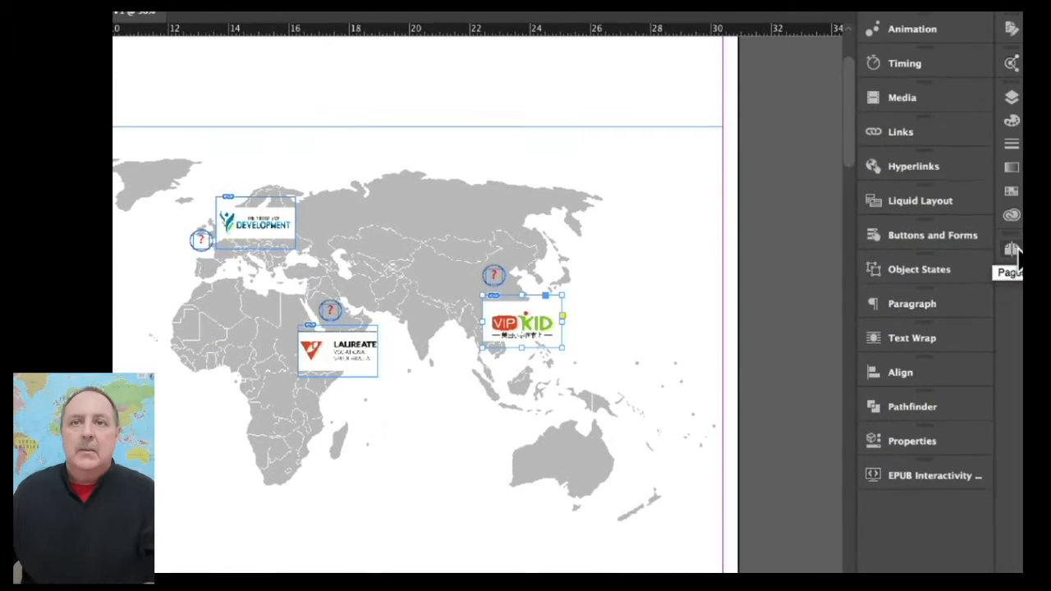
- Float the Pages panel over the map, view the empty Hyperlinks panel, and return Pages to the dock as an icon
{"action": "left_click", "coordinate": [1013, 251]}
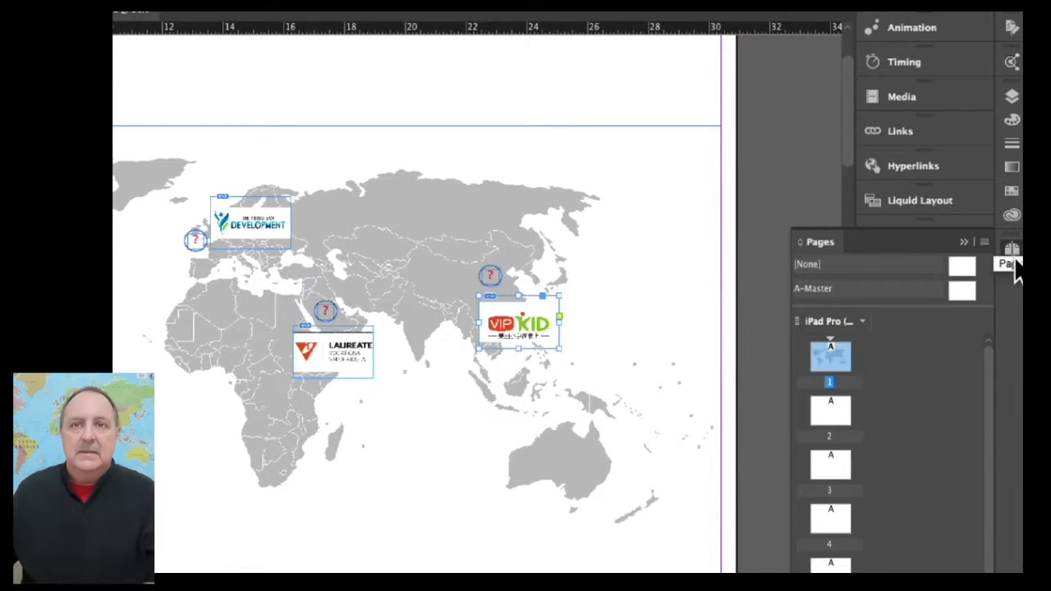
{"action": "left_click_drag", "start_coordinate": [917, 240], "coordinate": [419, 226]}
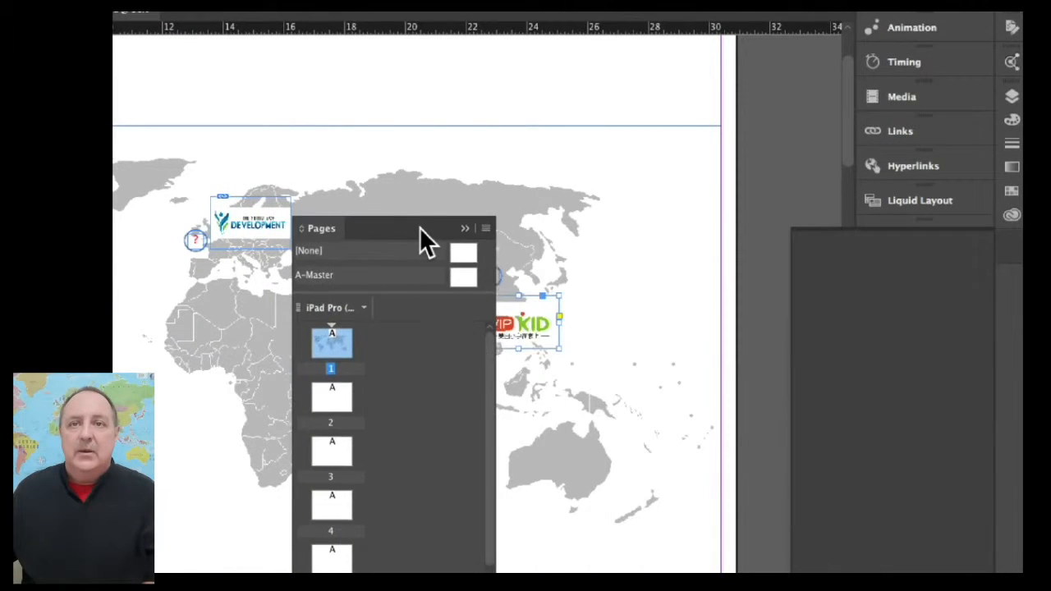
{"action": "left_click", "coordinate": [901, 165]}
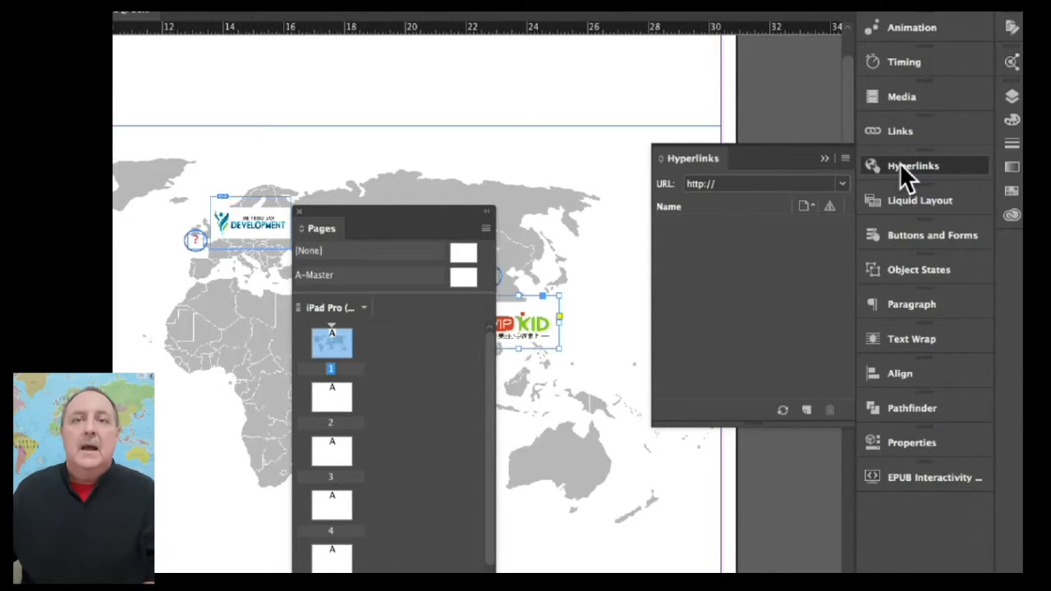
{"action": "left_click", "coordinate": [825, 157]}
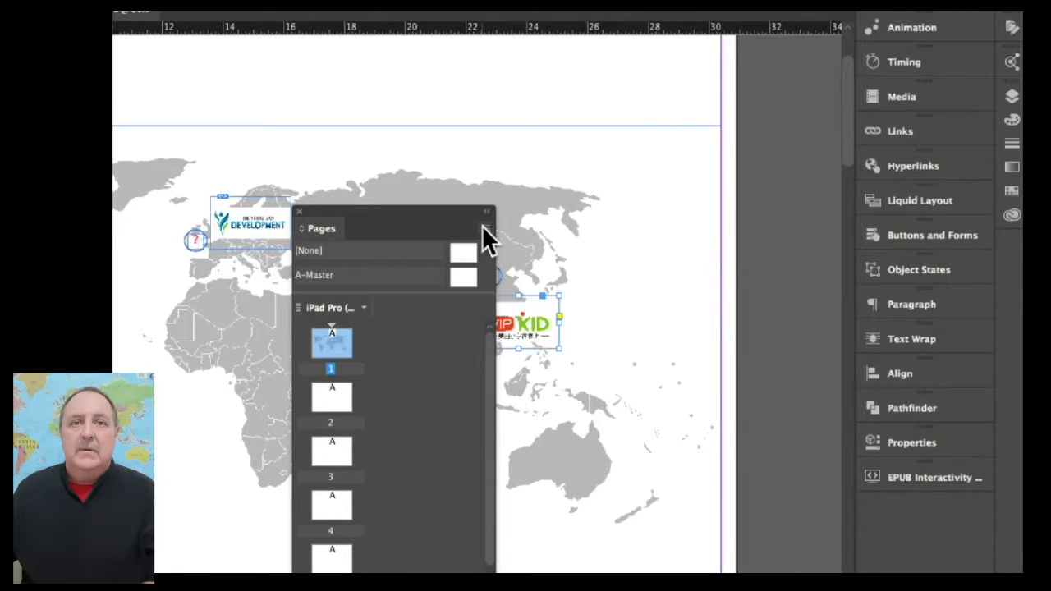
{"action": "left_click", "coordinate": [488, 214]}
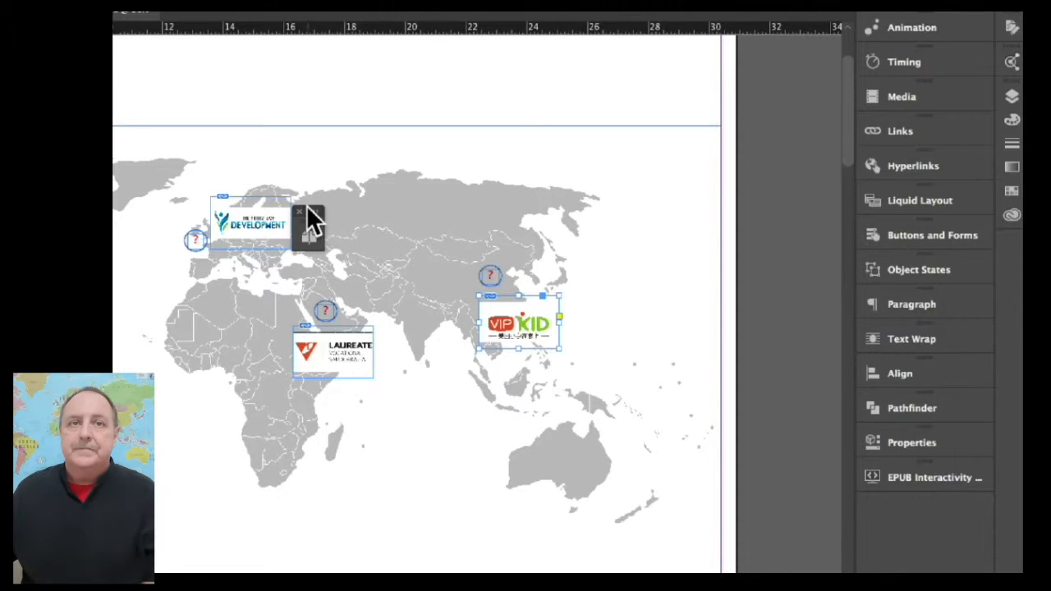
{"action": "left_click_drag", "start_coordinate": [311, 218], "coordinate": [1016, 257]}
- Copy the Canadian College logo from the map to page 2, placing it in the upper-left margin corner at X 0.5 in, Y 0.5 in
{"action": "scroll", "coordinate": [598, 305], "scroll_direction": "left", "scroll_amount": 5}
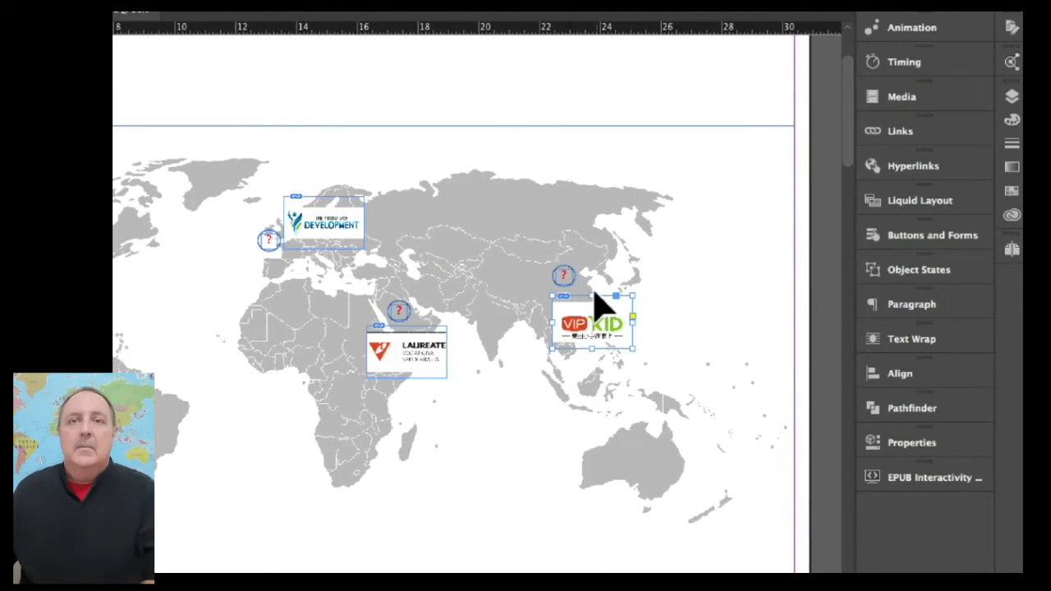
{"action": "scroll", "coordinate": [598, 305], "scroll_direction": "left", "scroll_amount": 2}
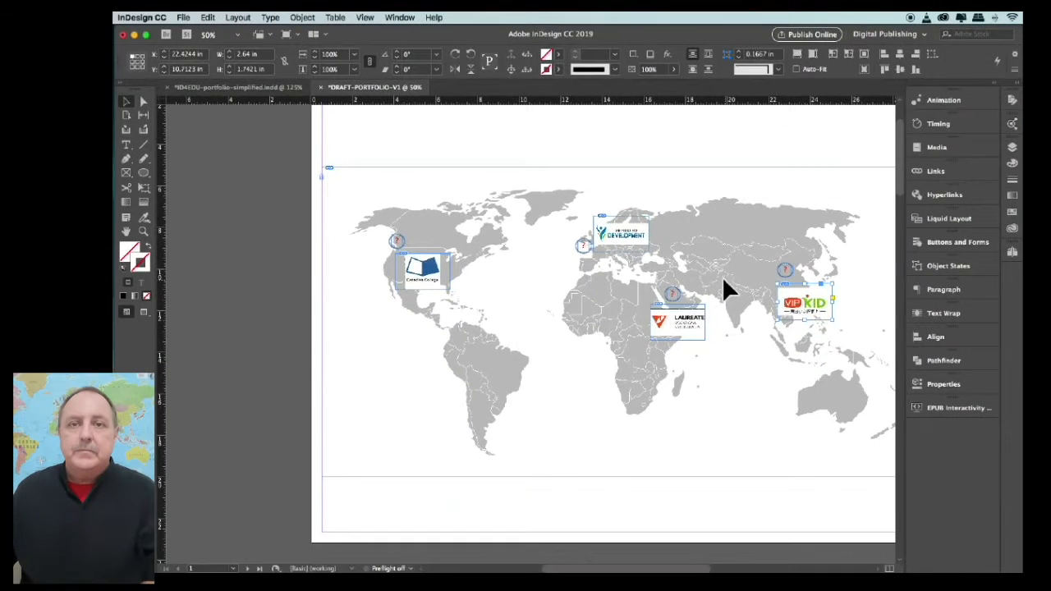
{"action": "scroll", "coordinate": [663, 289], "scroll_direction": "up", "scroll_amount": 1}
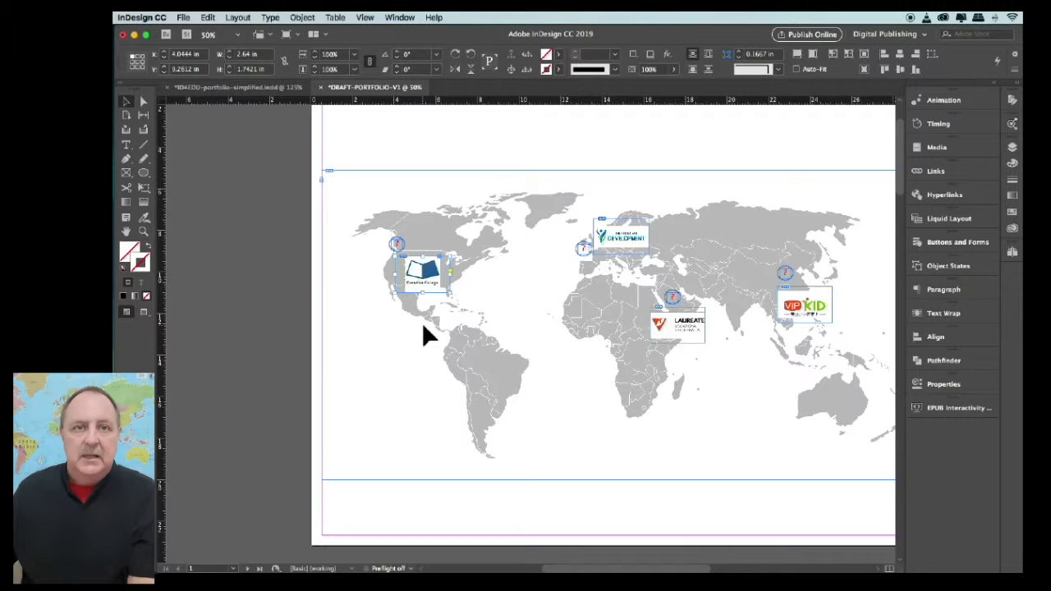
{"action": "scroll", "coordinate": [422, 322], "scroll_direction": "down", "scroll_amount": 5}
{"action": "left_click", "coordinate": [424, 350]}
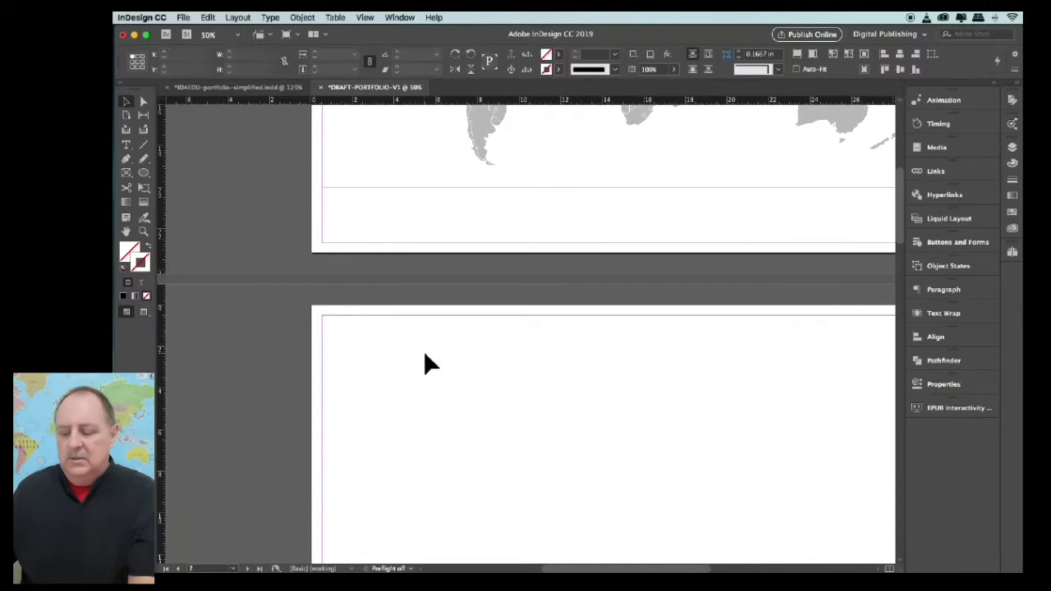
{"action": "key", "text": "super+v"}
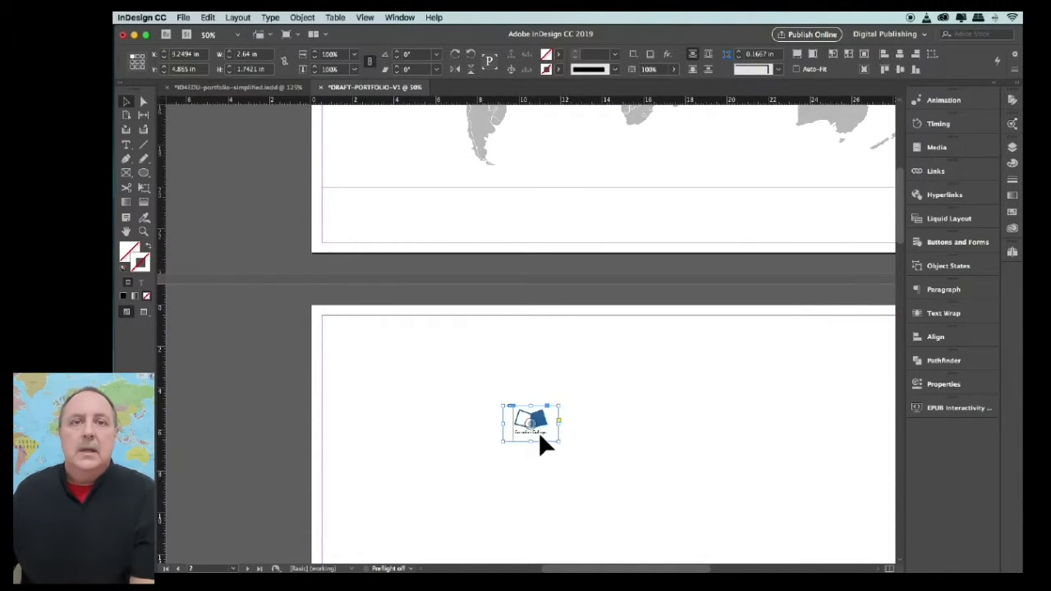
{"action": "left_click_drag", "start_coordinate": [539, 435], "coordinate": [360, 352]}
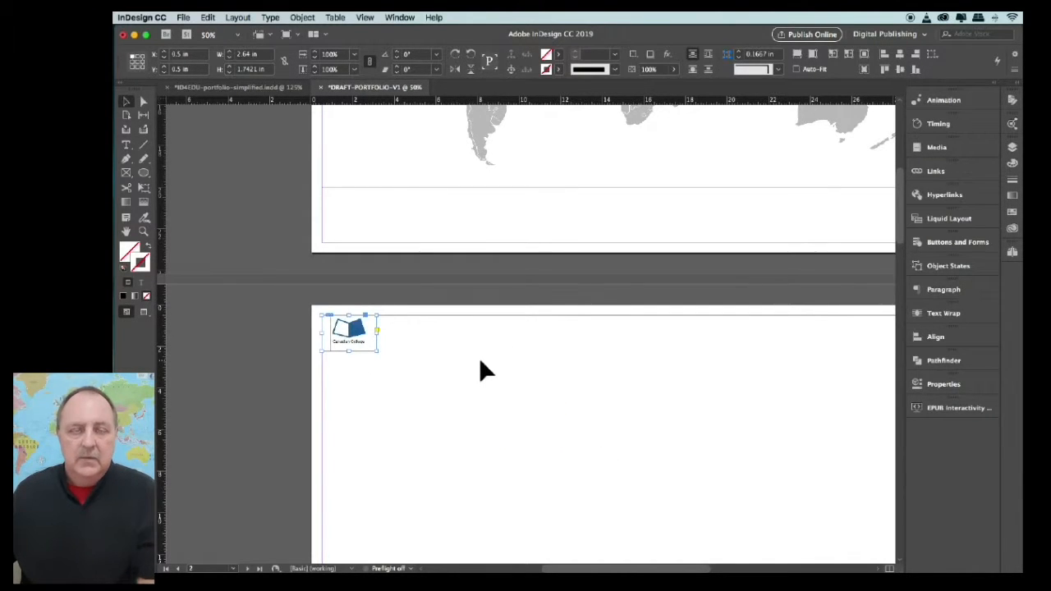
- Copy the Institute of Development logo from the map to page 3, placing it in the upper-left margin corner at X 0.5 in, Y 0.5 in
{"action": "key", "text": "shift+Page_Up"}
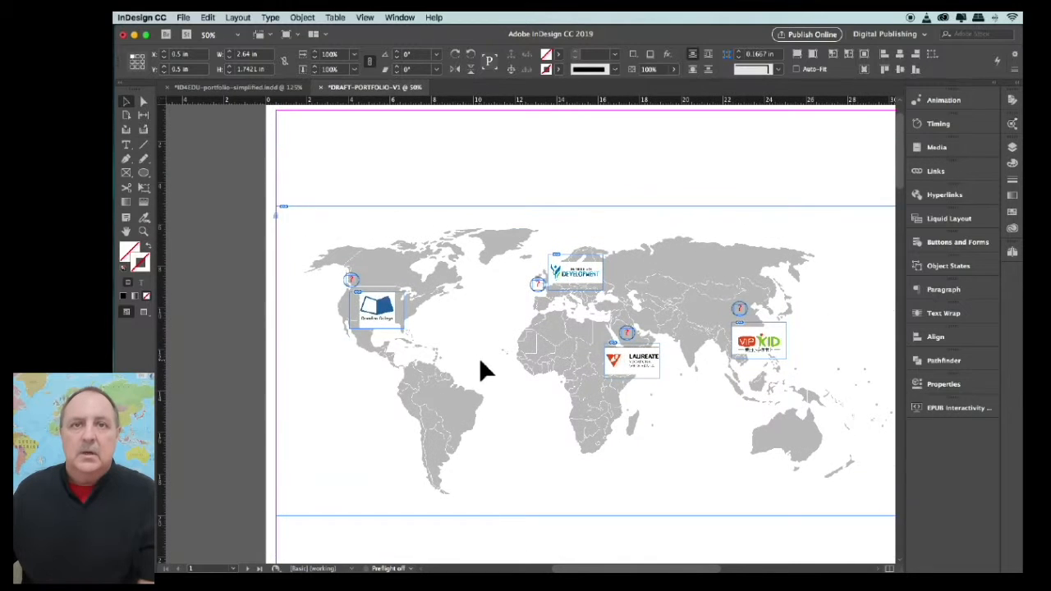
{"action": "left_click", "coordinate": [568, 297]}
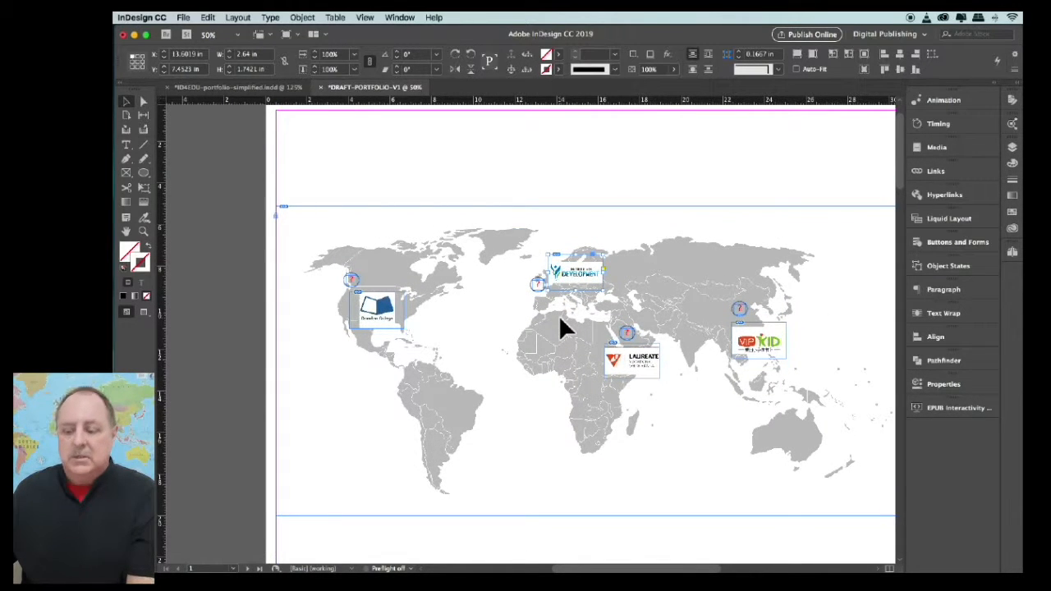
{"action": "key", "text": "shift+Page_Down"}
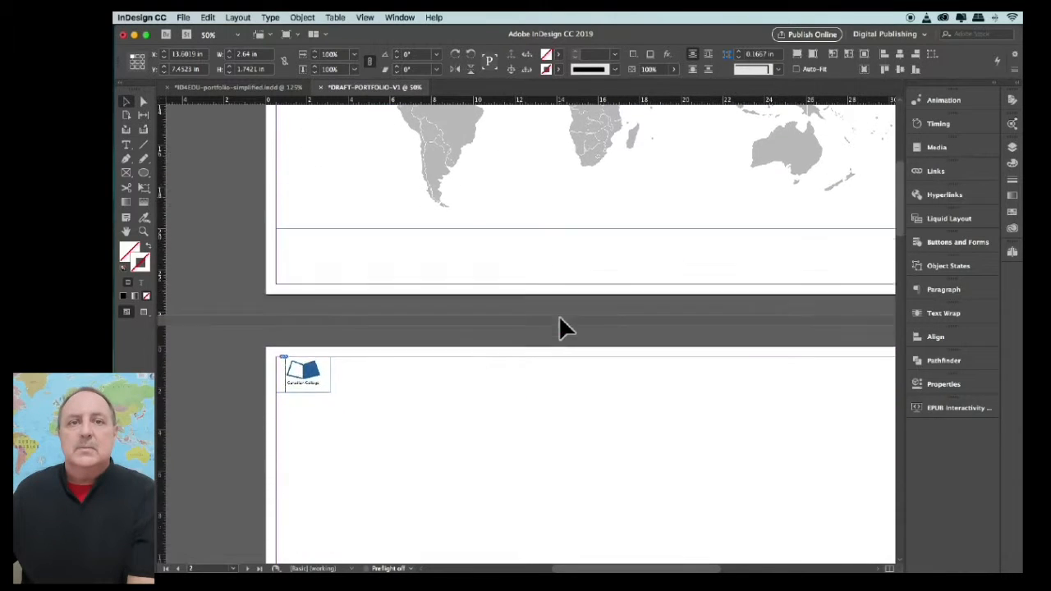
{"action": "key", "text": "shift+Page_Down"}
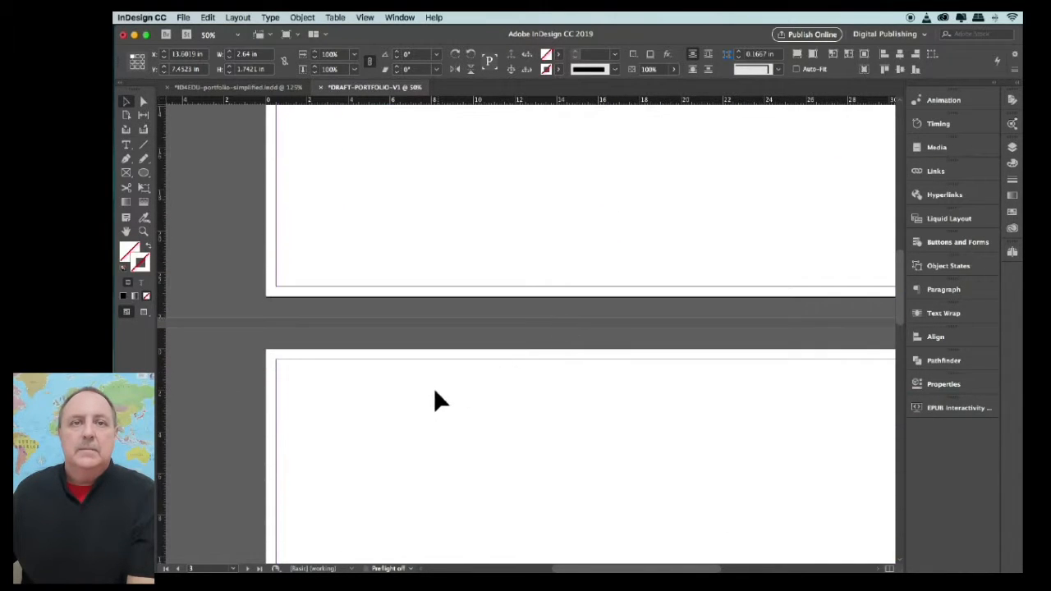
{"action": "key", "text": "super+v"}
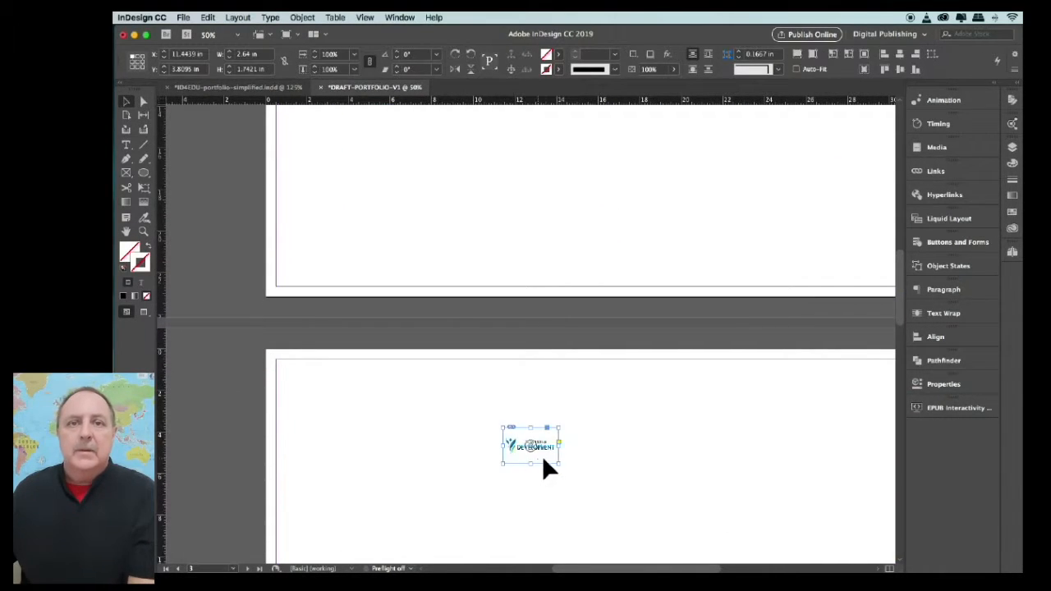
{"action": "left_click_drag", "start_coordinate": [542, 458], "coordinate": [321, 399]}
- Copy the Laureate logo from the map to page 4, placing it in the upper-left margin corner at X 0.5 in, Y 0.5 in
{"action": "key", "text": "shift+Page_Up"}
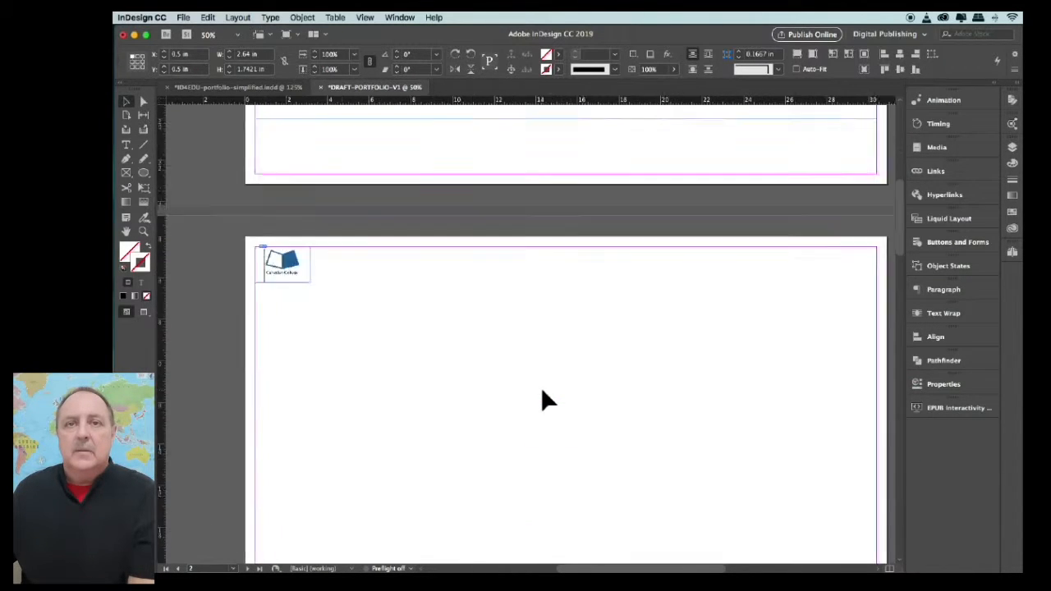
{"action": "scroll", "coordinate": [548, 399], "scroll_direction": "up", "scroll_amount": 10}
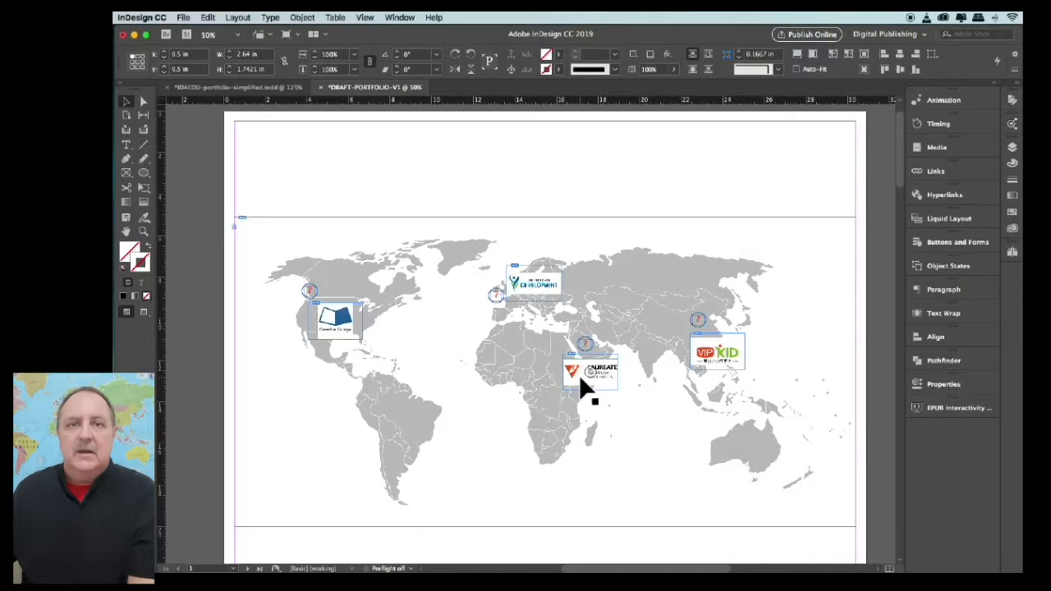
{"action": "left_click", "coordinate": [582, 390]}
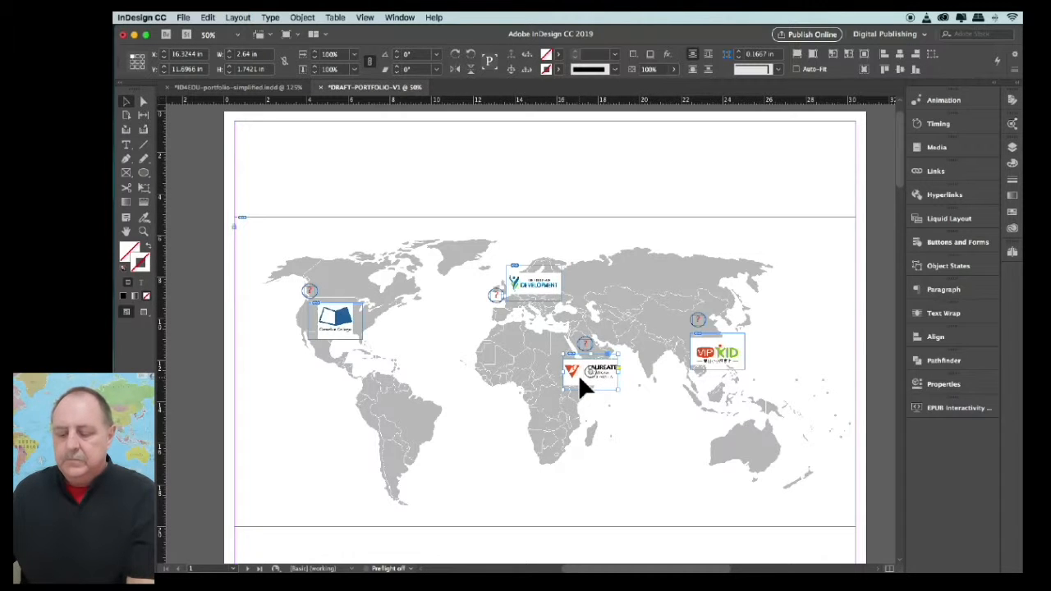
{"action": "scroll", "coordinate": [552, 415], "scroll_direction": "down", "scroll_amount": 10}
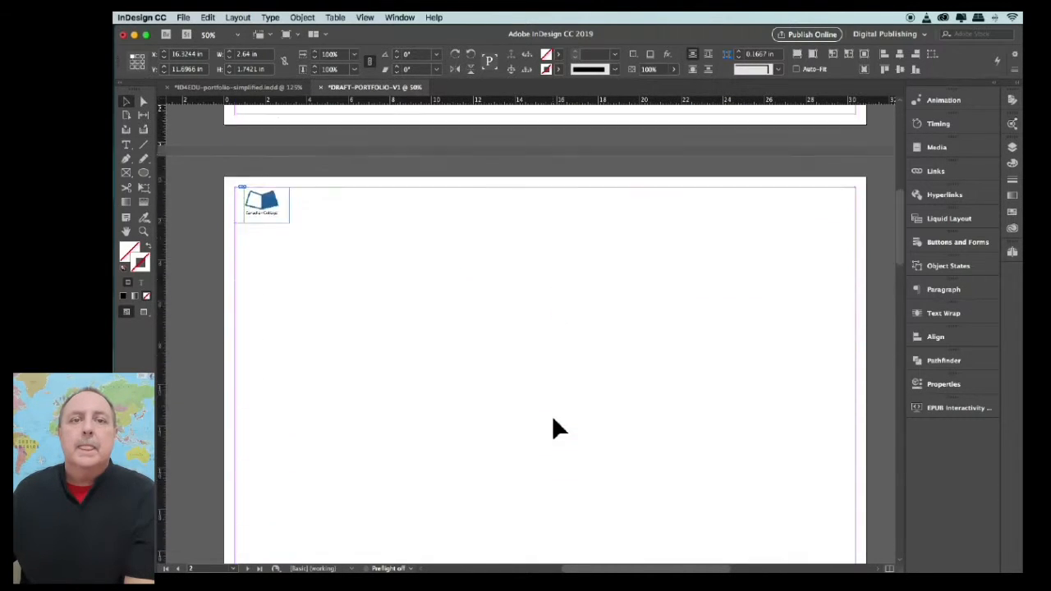
{"action": "scroll", "coordinate": [552, 415], "scroll_direction": "down", "scroll_amount": 10}
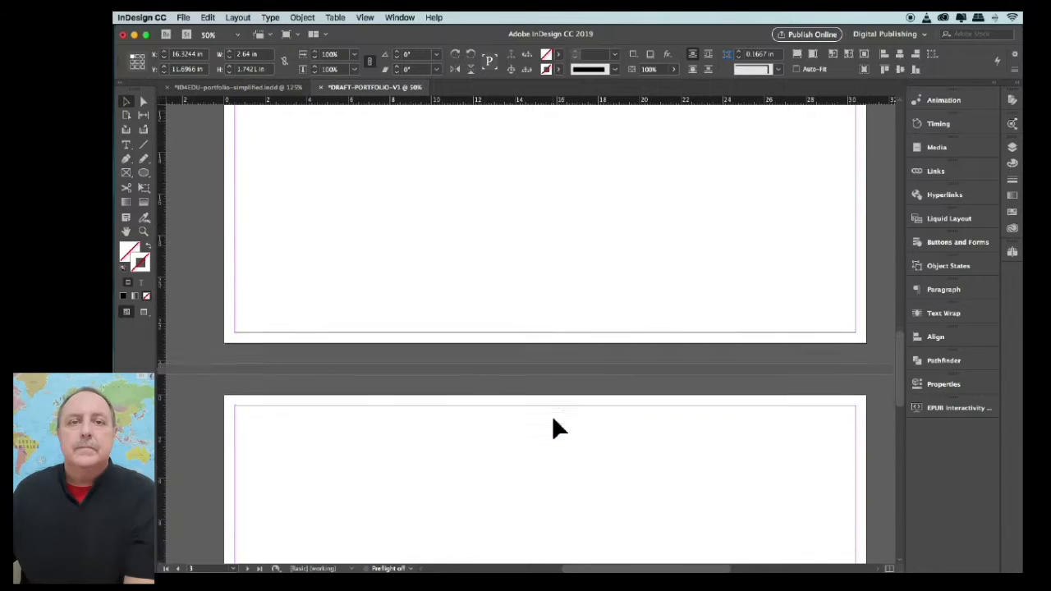
{"action": "key", "text": "super+v"}
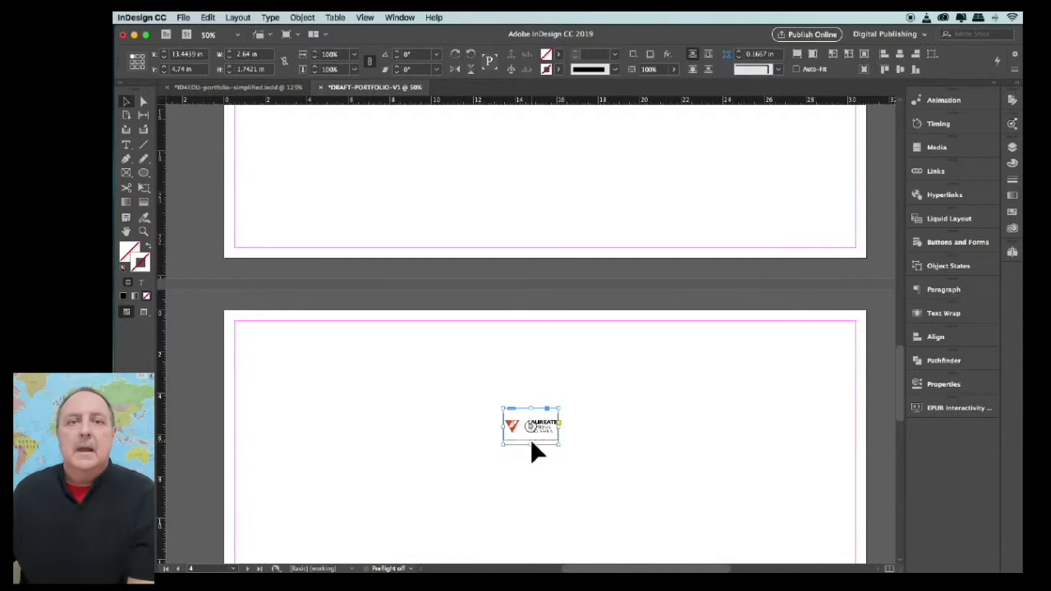
{"action": "left_click_drag", "start_coordinate": [545, 442], "coordinate": [278, 356]}
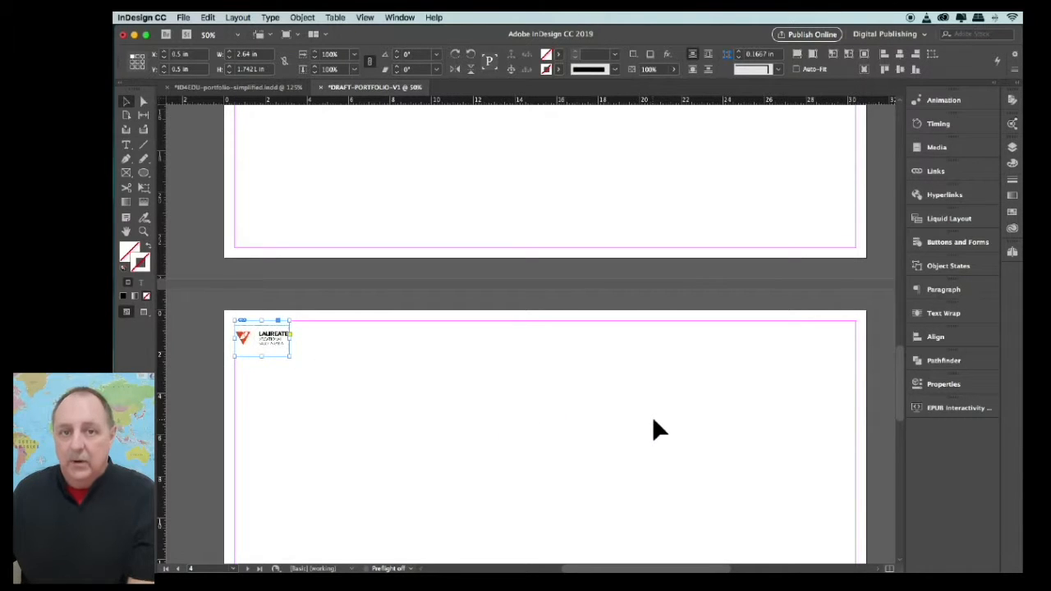
- Copy the VIPKID logo from the map to page 5, placing it in the upper-left margin corner at X 0.5 in, Y 0.5 in
{"action": "scroll", "coordinate": [652, 420], "scroll_direction": "up", "scroll_amount": 10}
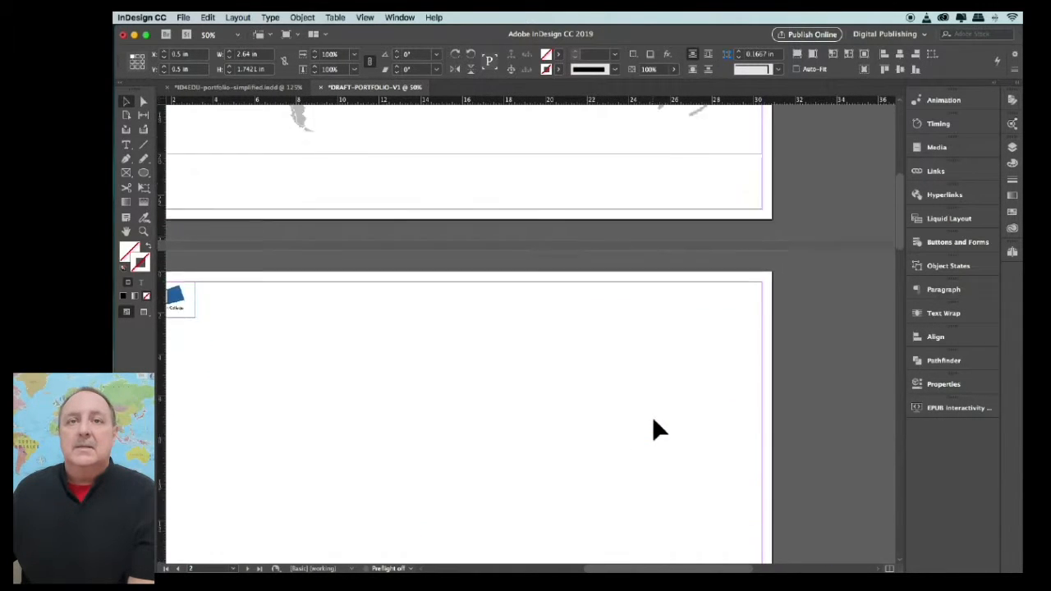
{"action": "scroll", "coordinate": [653, 422], "scroll_direction": "up", "scroll_amount": 5}
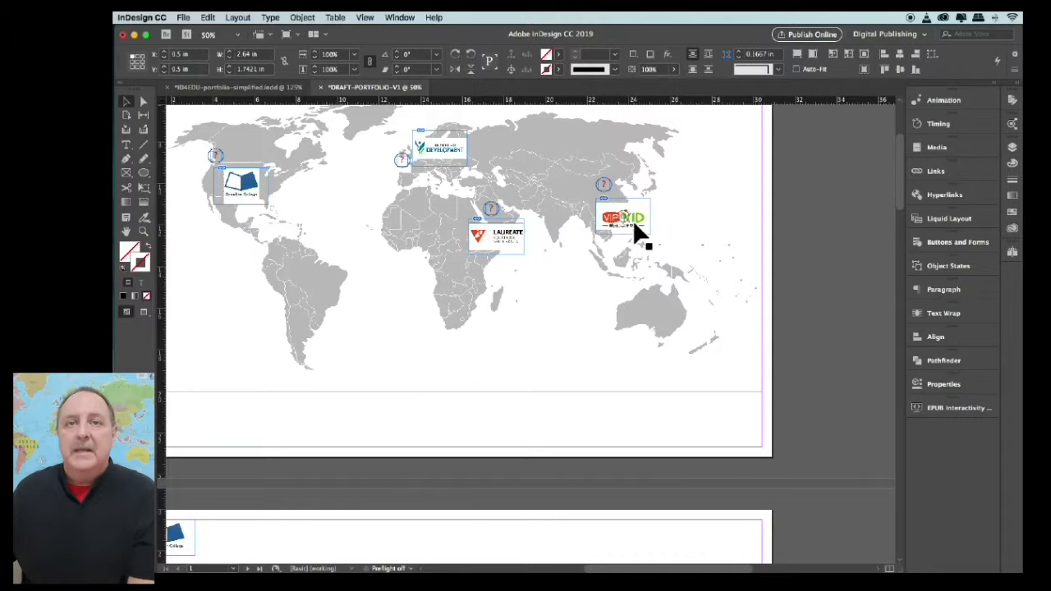
{"action": "left_click", "coordinate": [633, 225]}
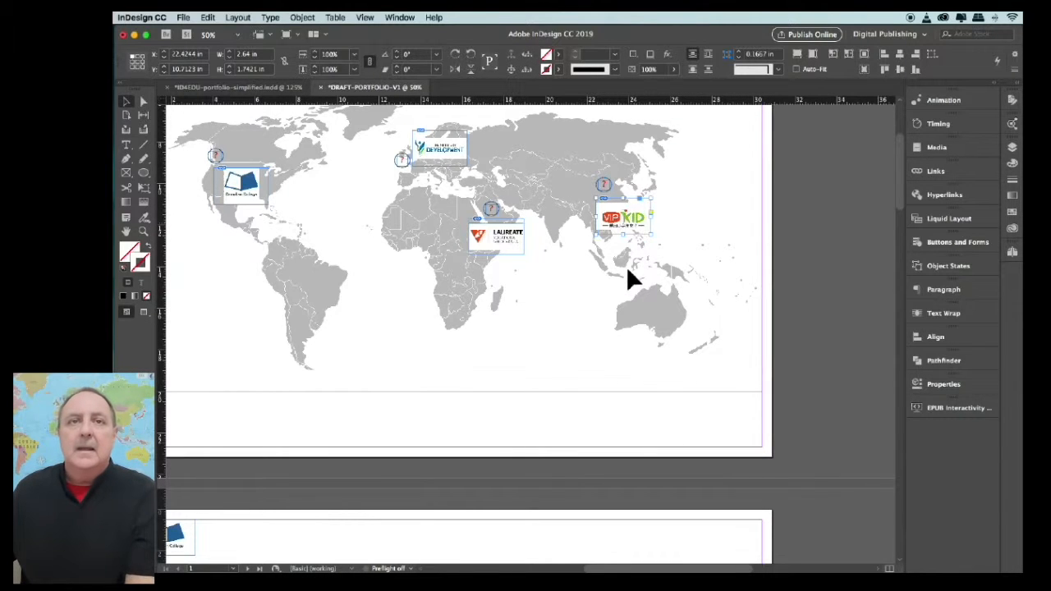
{"action": "scroll", "coordinate": [504, 314], "scroll_direction": "down", "scroll_amount": 10}
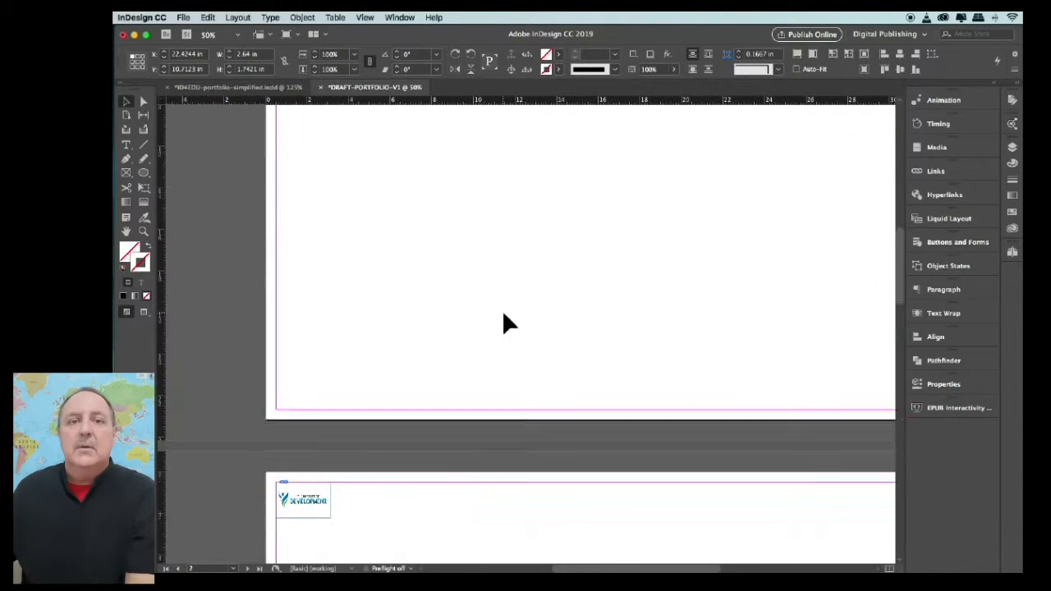
{"action": "scroll", "coordinate": [504, 323], "scroll_direction": "down", "scroll_amount": 10}
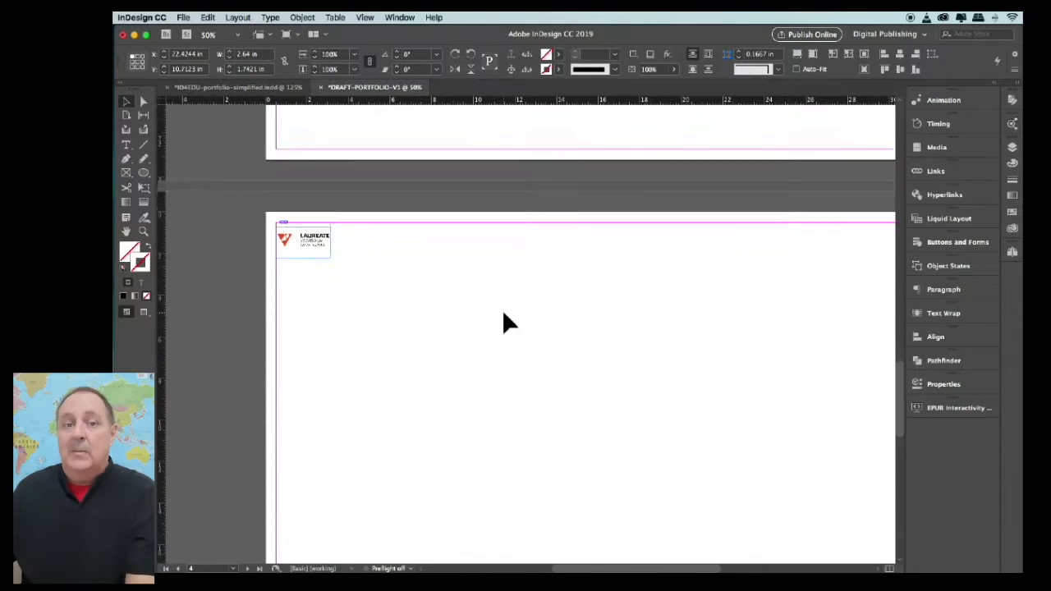
{"action": "scroll", "coordinate": [503, 313], "scroll_direction": "down", "scroll_amount": 5}
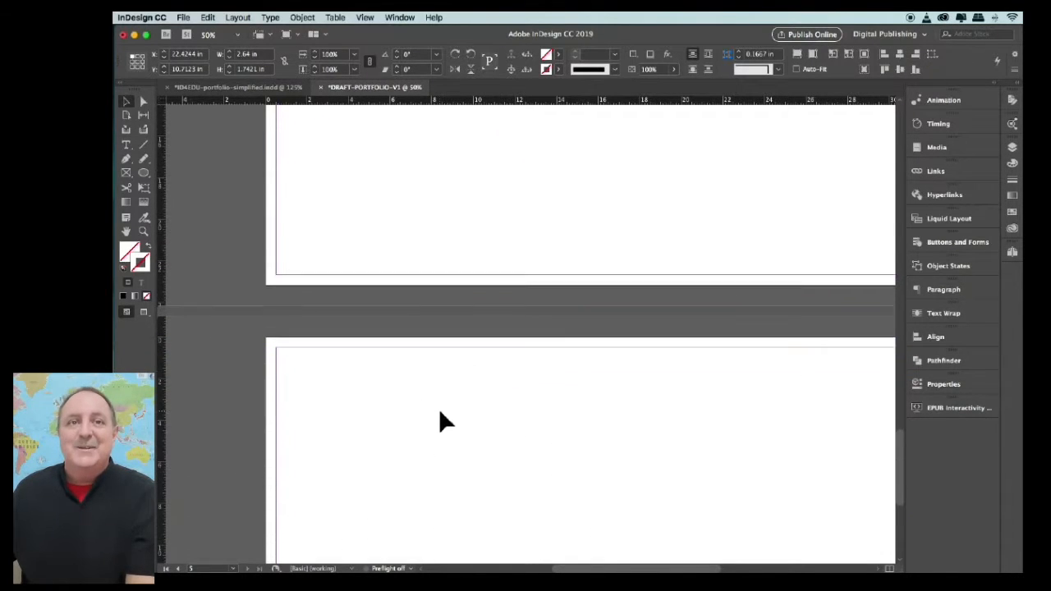
{"action": "left_click", "coordinate": [439, 412]}
{"action": "key", "text": "super+v"}
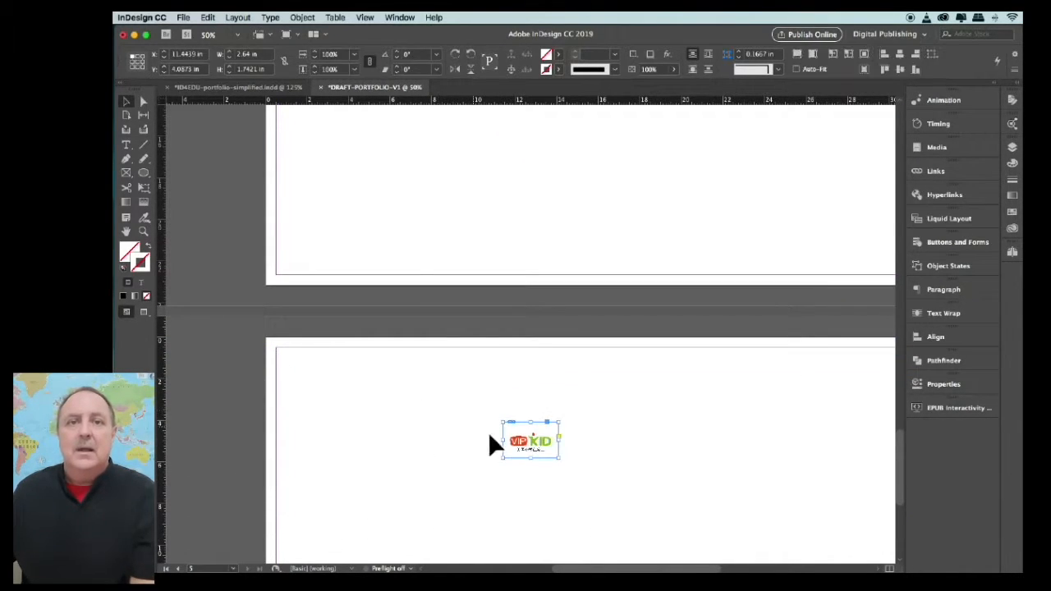
{"action": "left_click_drag", "start_coordinate": [517, 447], "coordinate": [293, 381]}
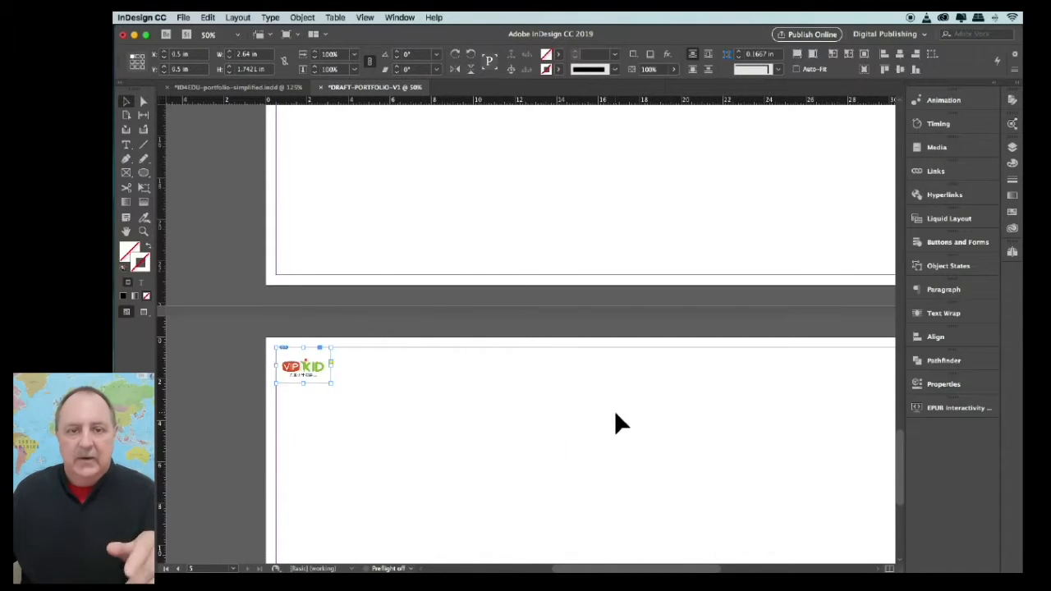
- Return to the map on page 1, float the Pages panel over it and show the Hyperlinks panel
{"action": "scroll", "coordinate": [615, 413], "scroll_direction": "up", "scroll_amount": 18}
{"action": "scroll", "coordinate": [615, 413], "scroll_direction": "up", "scroll_amount": 5}
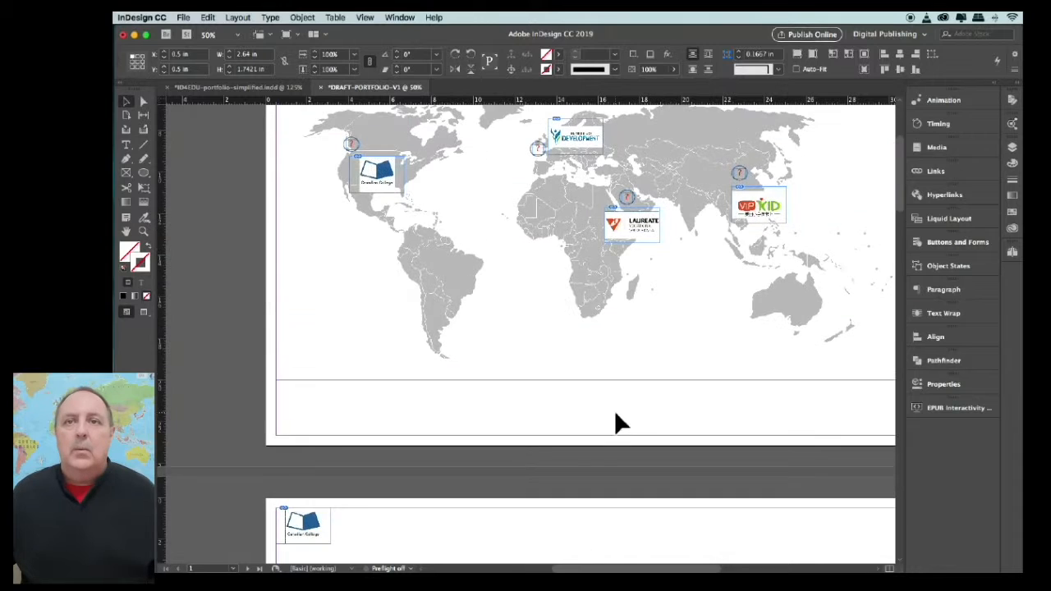
{"action": "left_click", "coordinate": [1012, 252]}
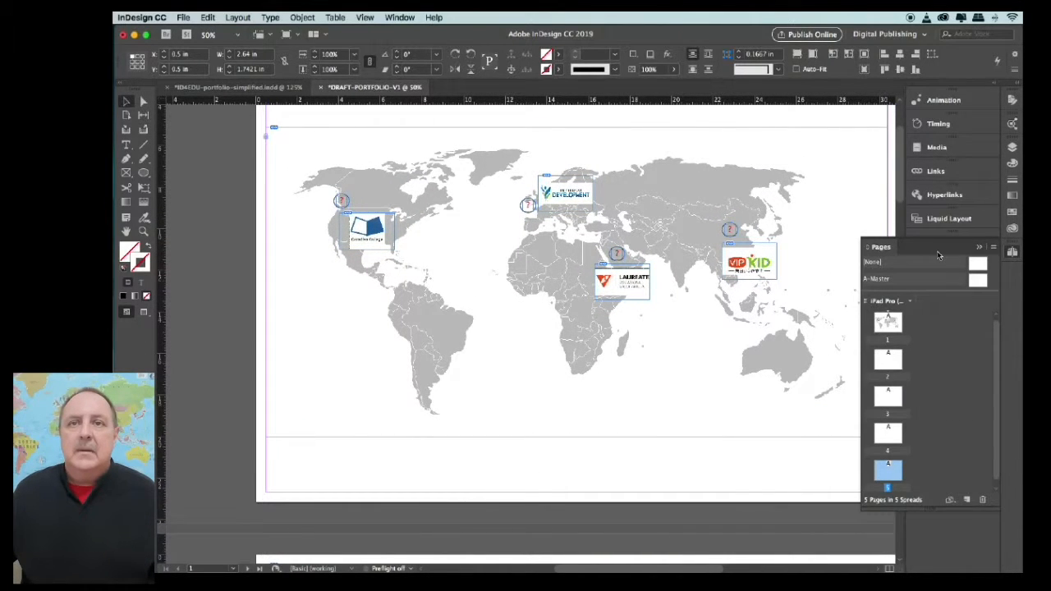
{"action": "left_click_drag", "start_coordinate": [936, 250], "coordinate": [575, 246]}
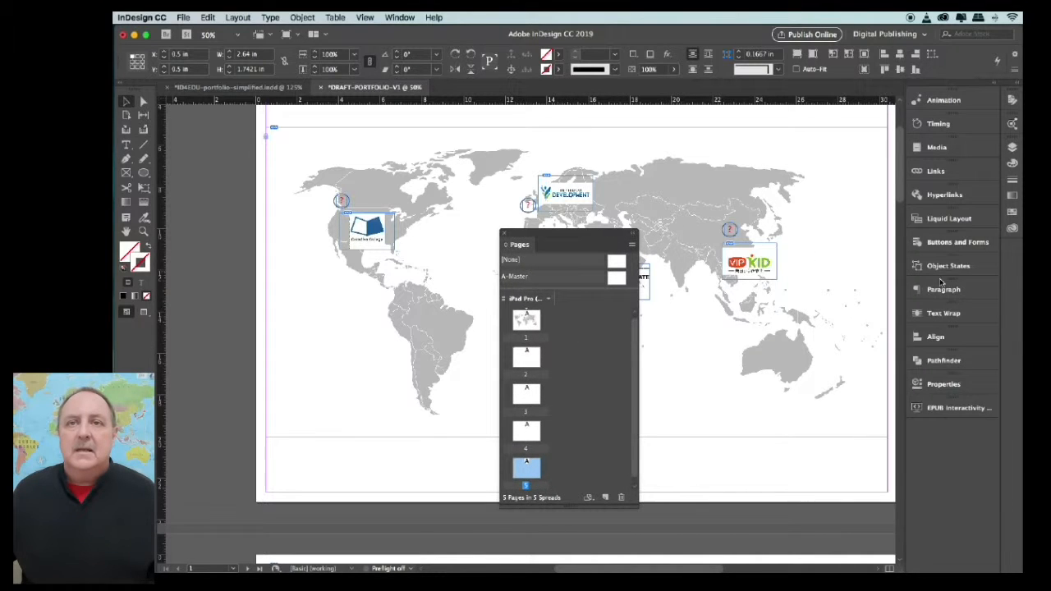
{"action": "left_click", "coordinate": [946, 197]}
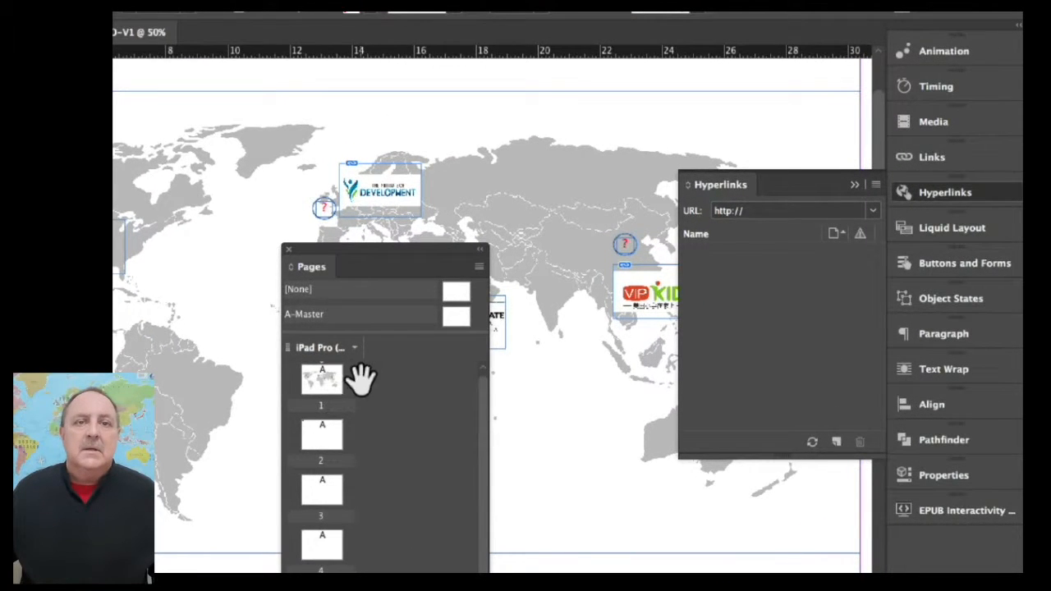
- View pages 2 through 5 from the Pages panel to check which employer logo each one holds
{"action": "double_click", "coordinate": [321, 429]}
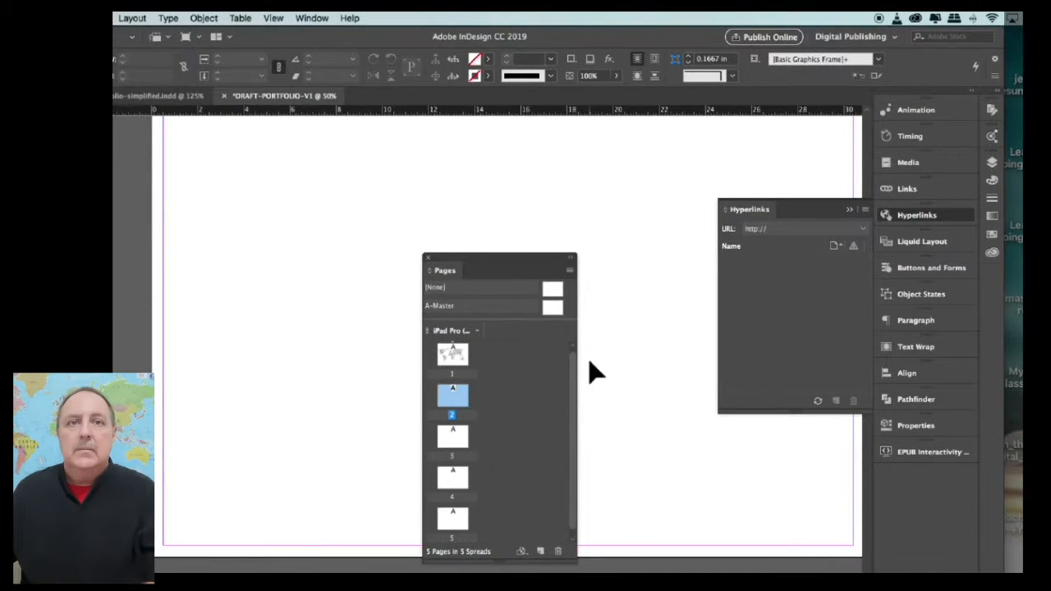
{"action": "double_click", "coordinate": [450, 437]}
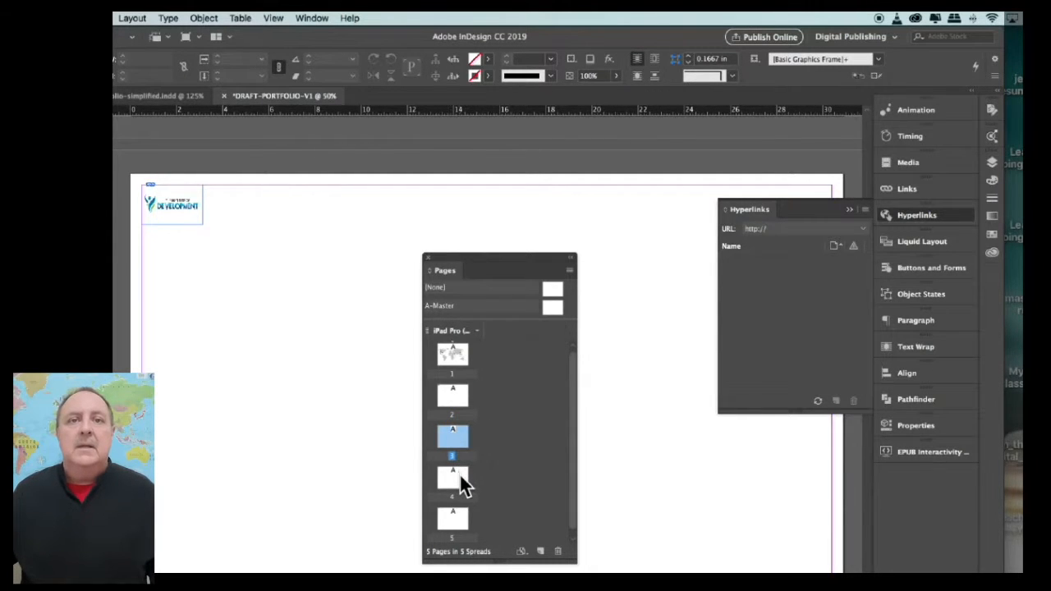
{"action": "double_click", "coordinate": [459, 476]}
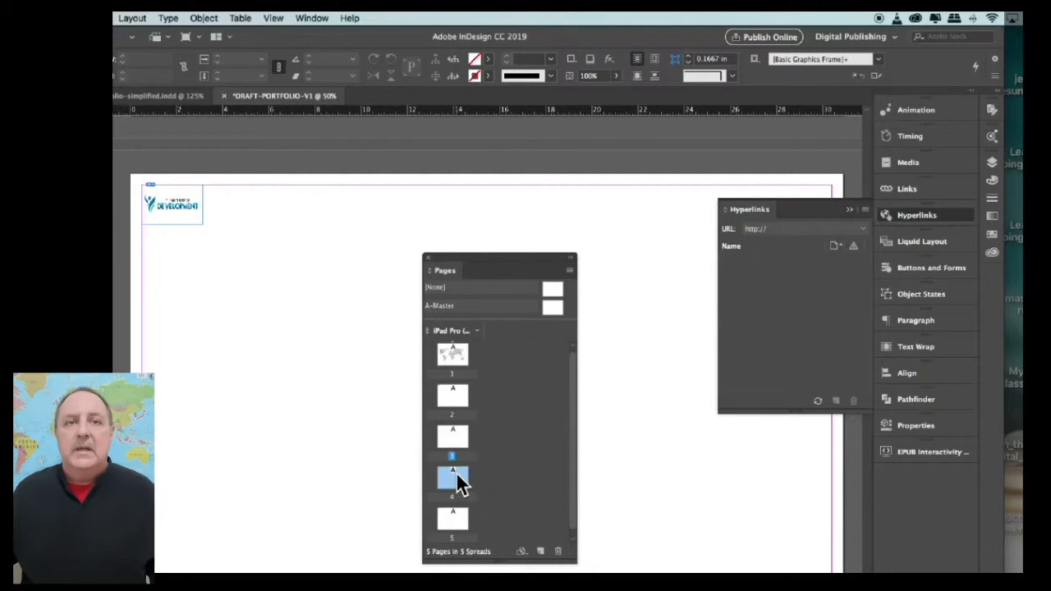
{"action": "double_click", "coordinate": [456, 519]}
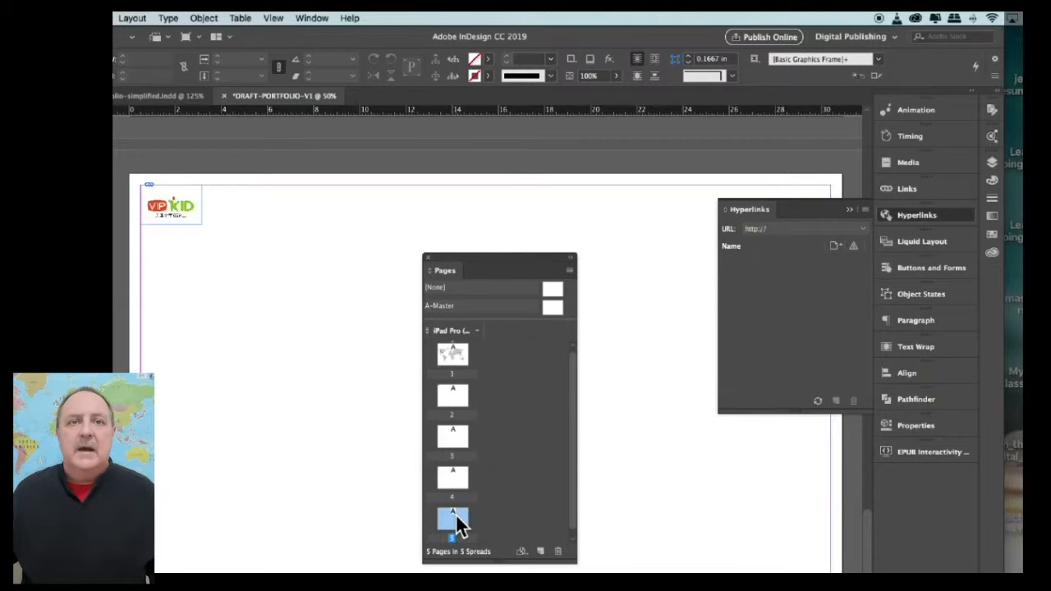
{"action": "double_click", "coordinate": [455, 479]}
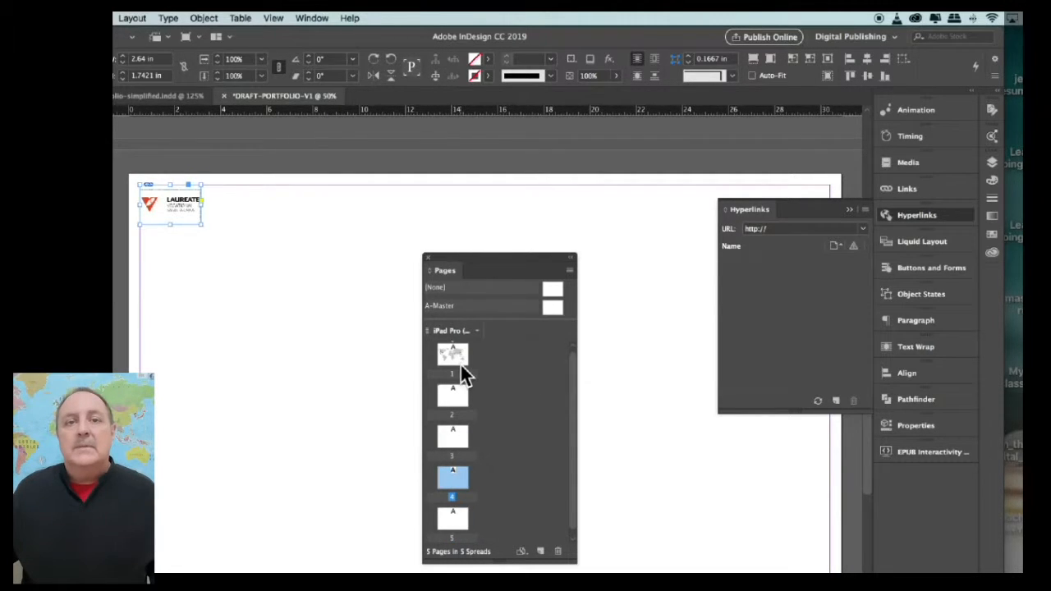
- Go to page 2 and name its new hyperlink destination CC PAGE
{"action": "double_click", "coordinate": [452, 398]}
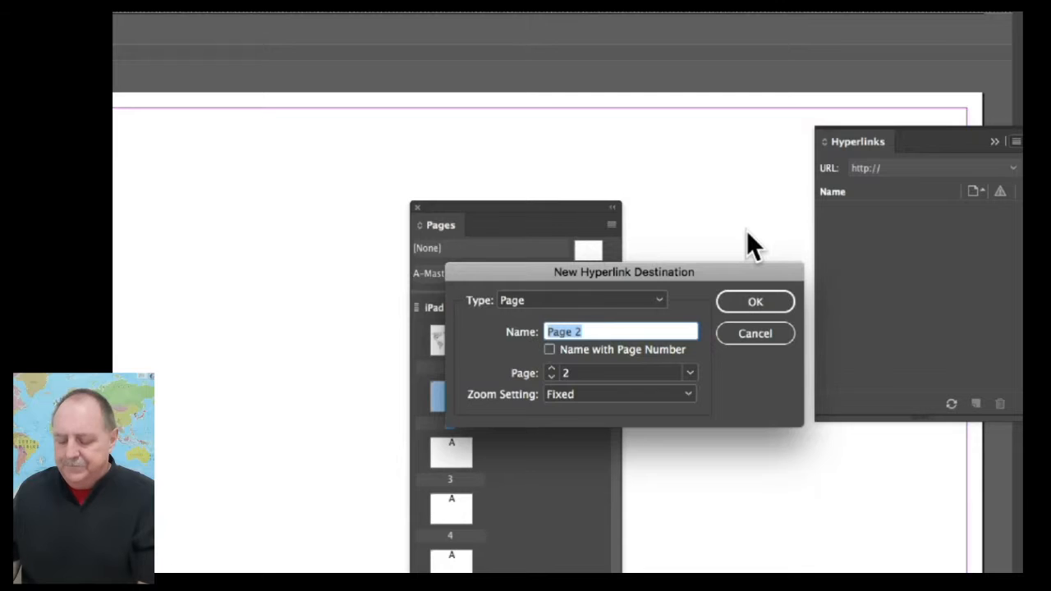
{"action": "type", "text": "cc"}
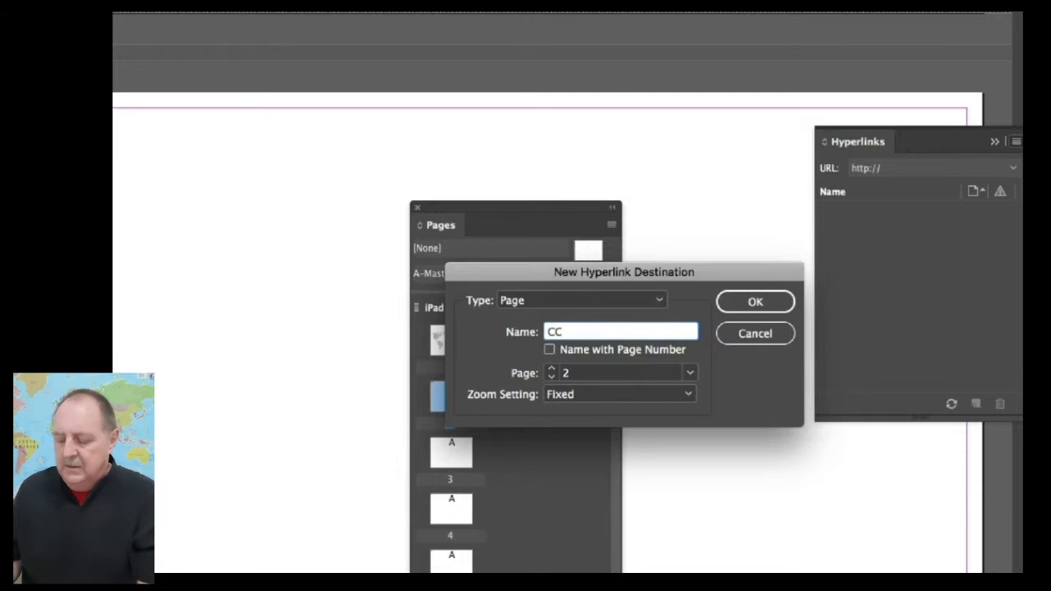
{"action": "type", "text": " PAGE"}
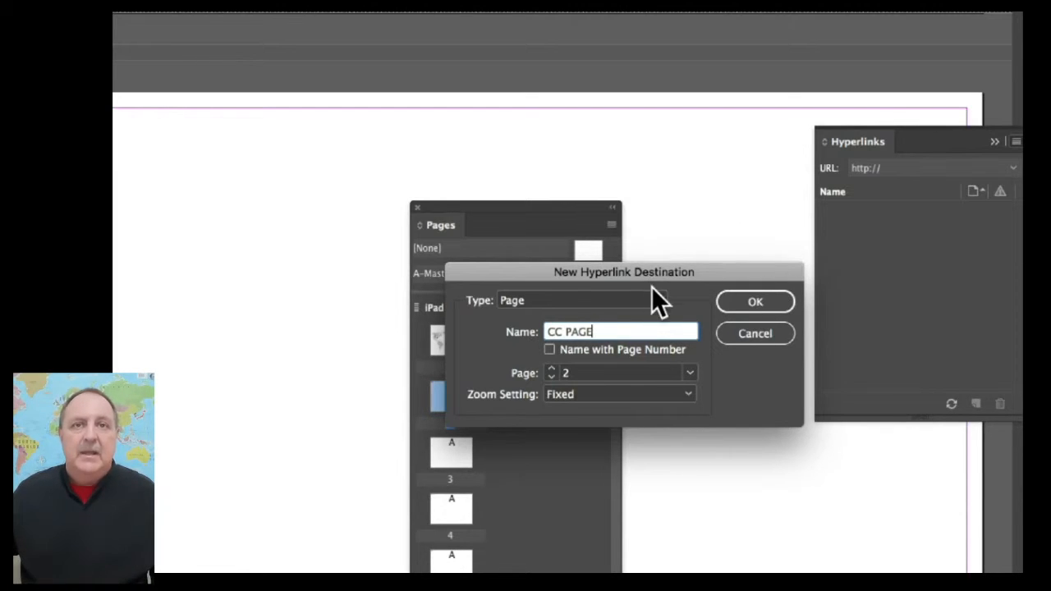
- Try URL as the type of the new hyperlink destination
{"action": "left_click", "coordinate": [654, 300]}
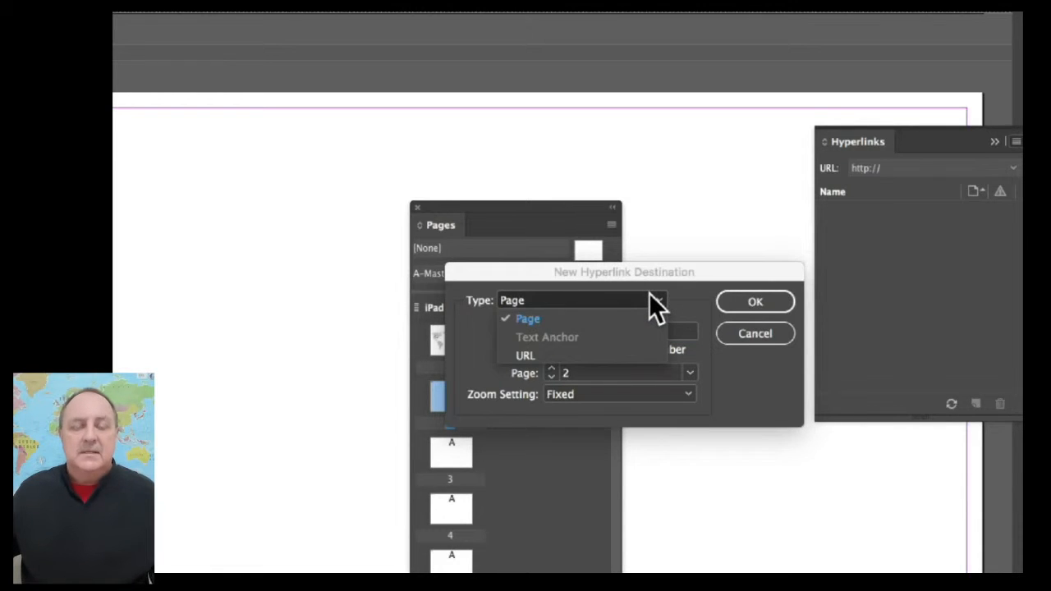
{"action": "key", "text": "Down"}
{"action": "key", "text": "Return"}
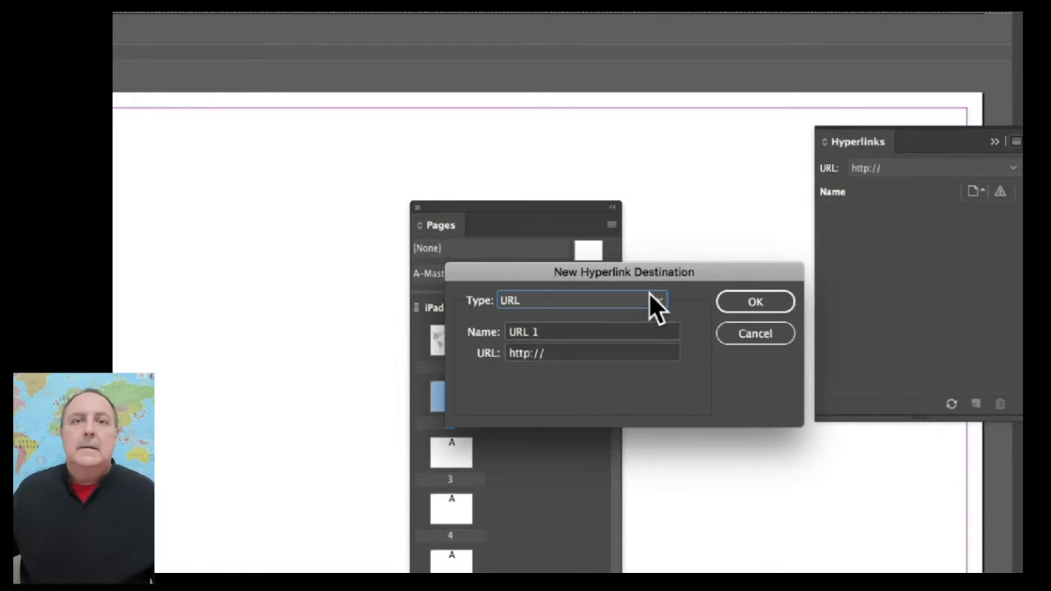
- Set the destination type to Page and create the CC PAGE destination for page 2
{"action": "left_click", "coordinate": [651, 299]}
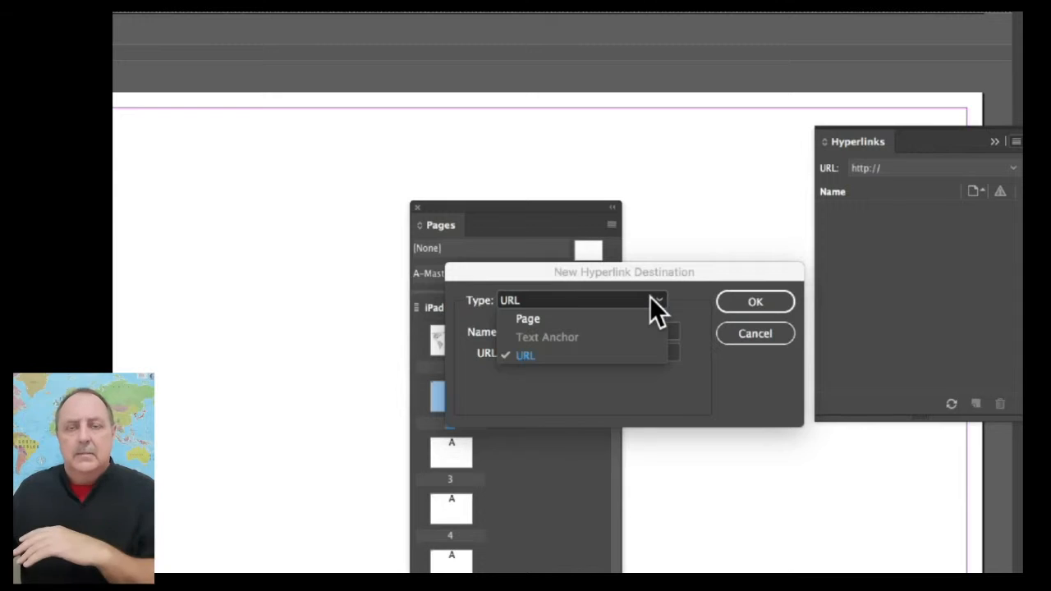
{"action": "left_click", "coordinate": [528, 317]}
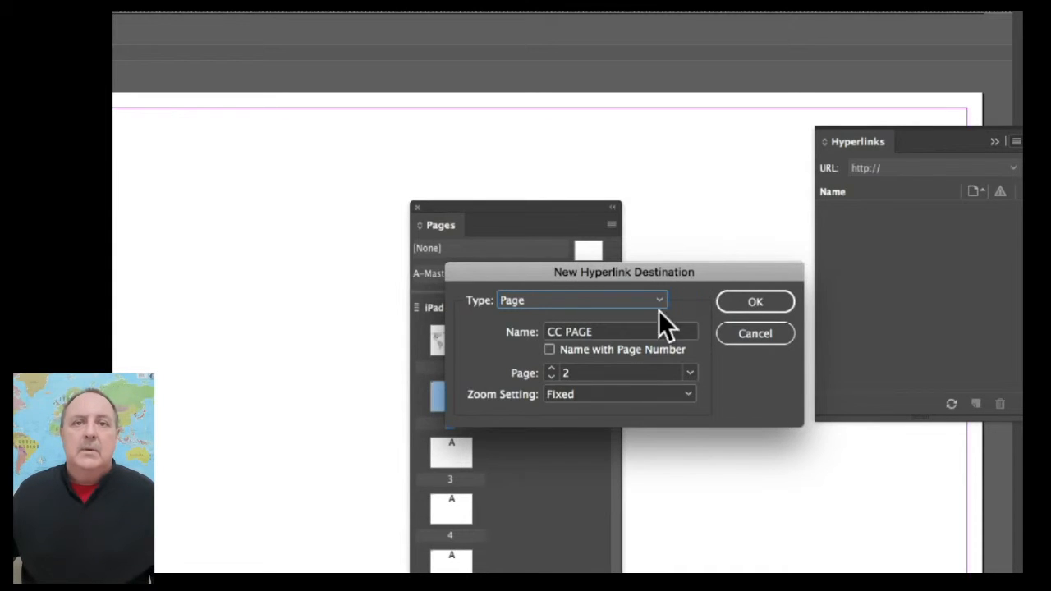
{"action": "left_click", "coordinate": [747, 302]}
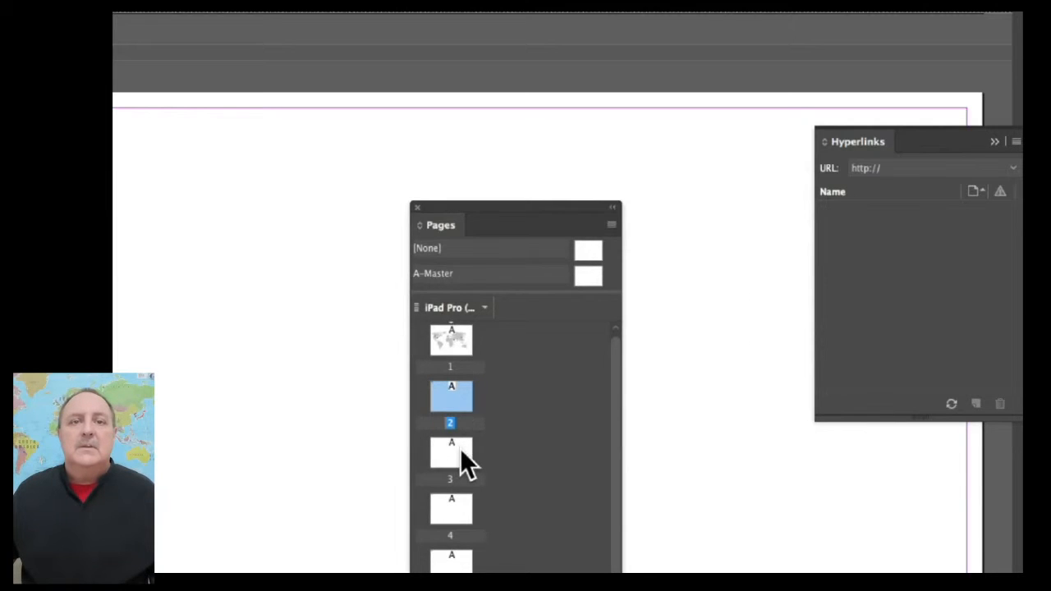
- Create a Page-type hyperlink destination named TIOD PAGE for page 3, the Institute of Development page
{"action": "left_click", "coordinate": [458, 448]}
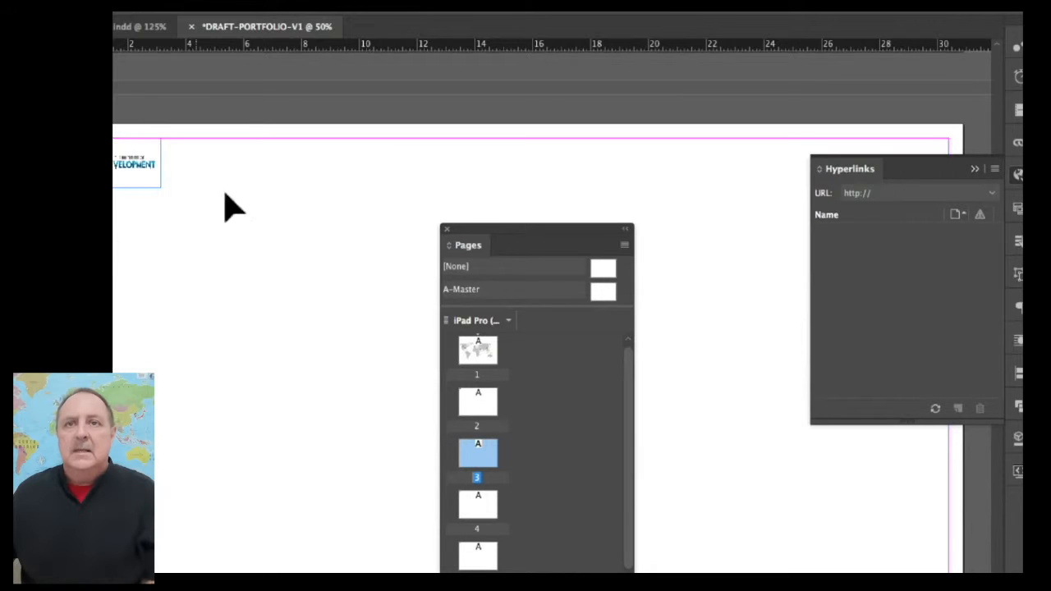
{"action": "left_click", "coordinate": [994, 169]}
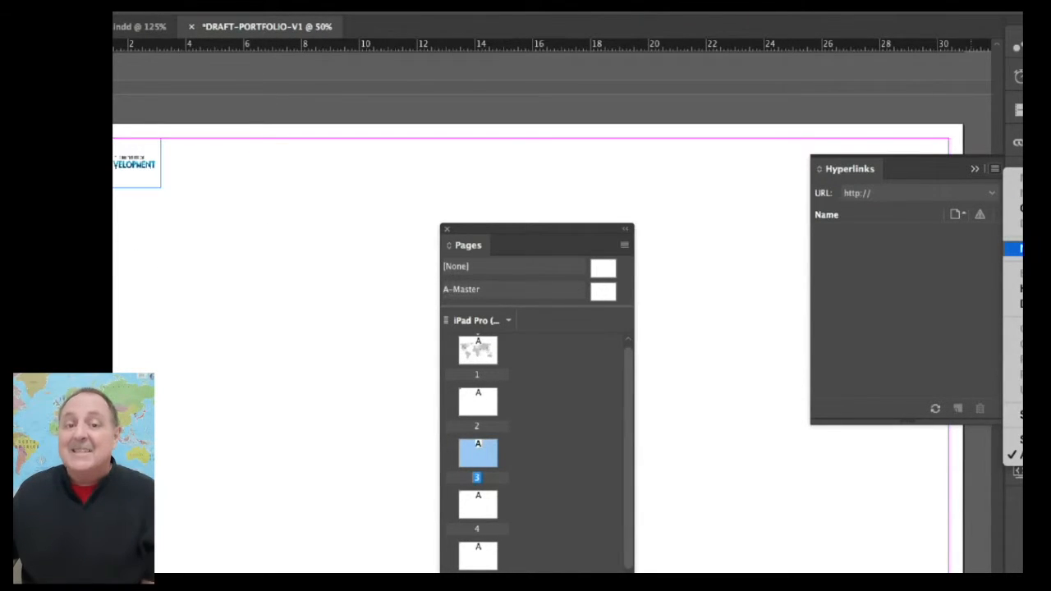
{"action": "left_click", "coordinate": [1015, 248]}
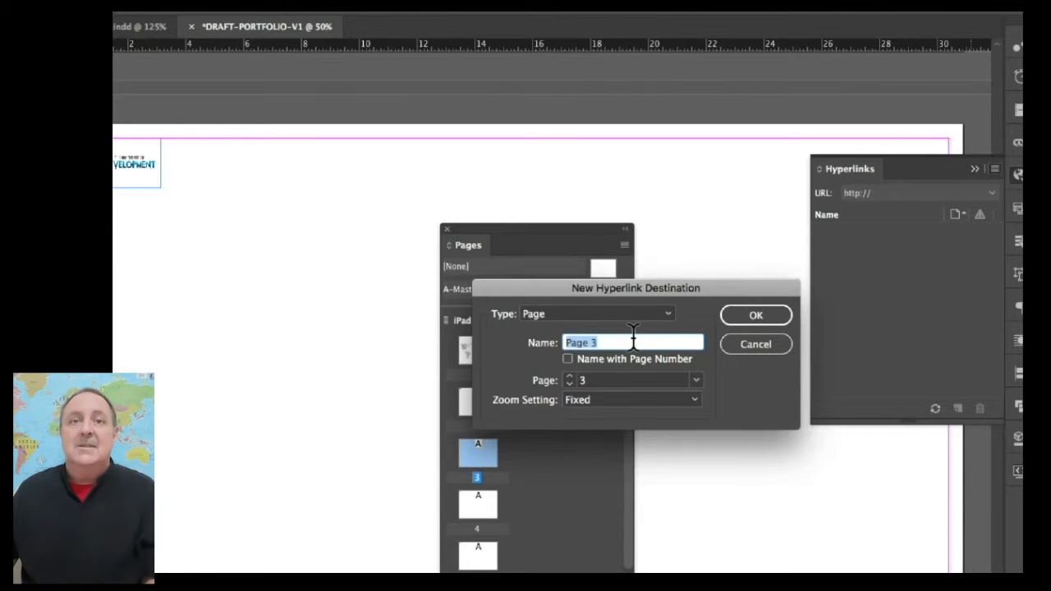
{"action": "key", "text": "BackSpace"}
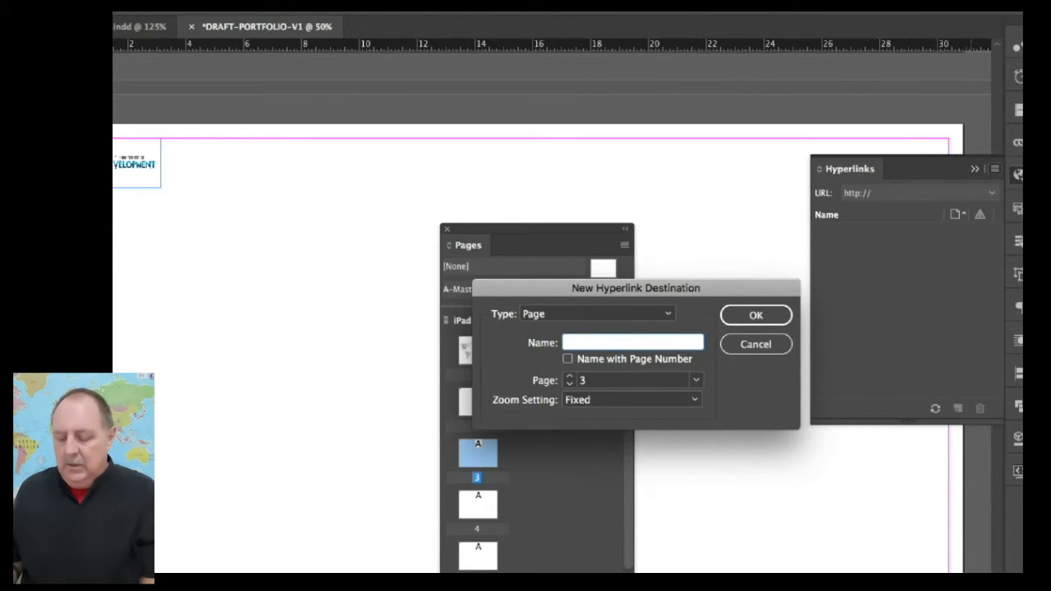
{"action": "type", "text": "T"}
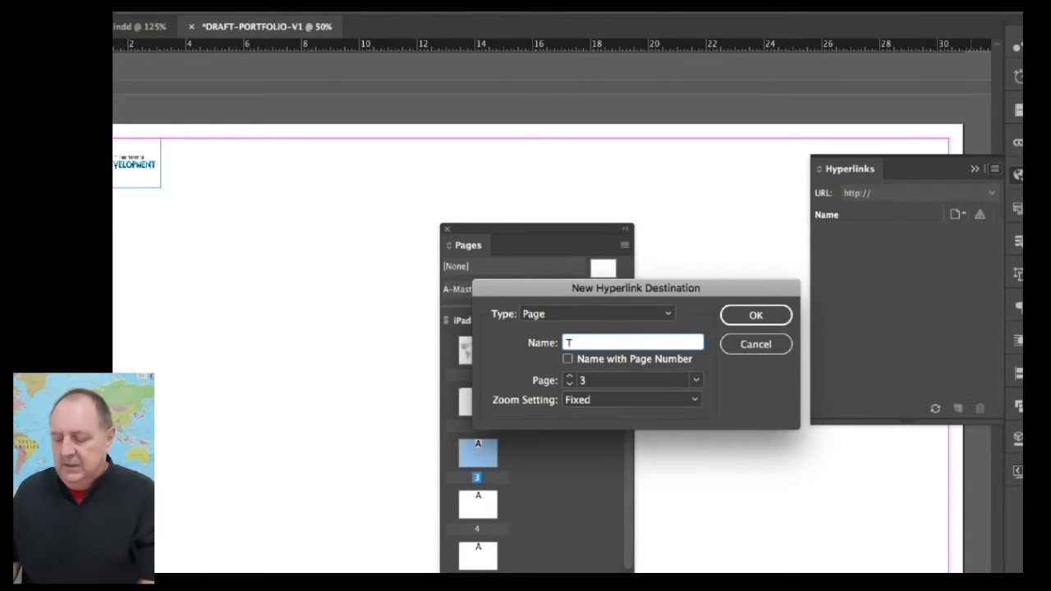
{"action": "type", "text": "IOD POAGE"}
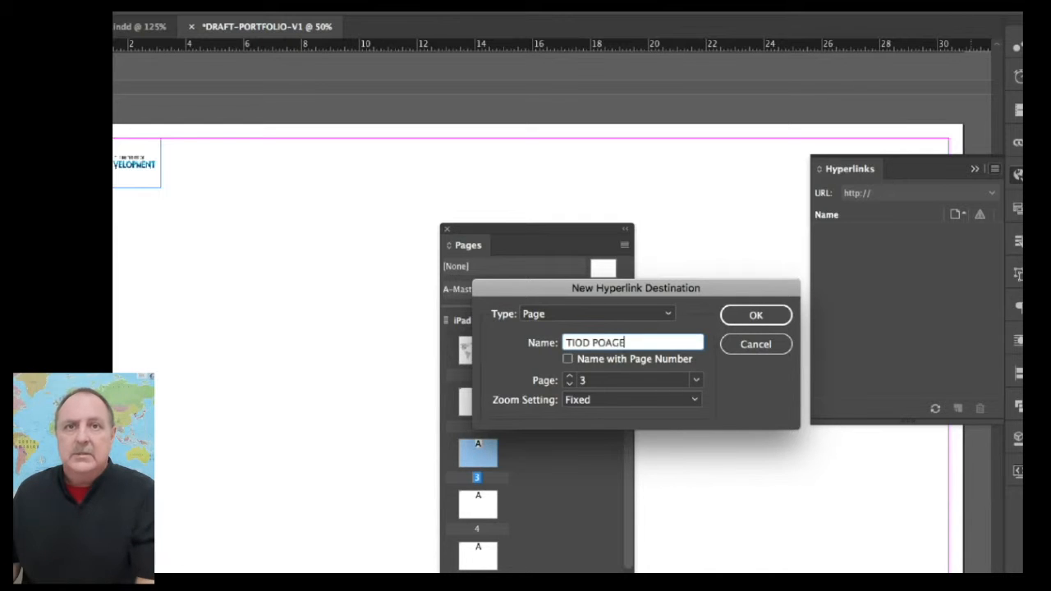
{"action": "key", "text": "BackSpace"}
{"action": "key", "text": "BackSpace"}
{"action": "key", "text": "BackSpace"}
{"action": "key", "text": "BackSpace"}
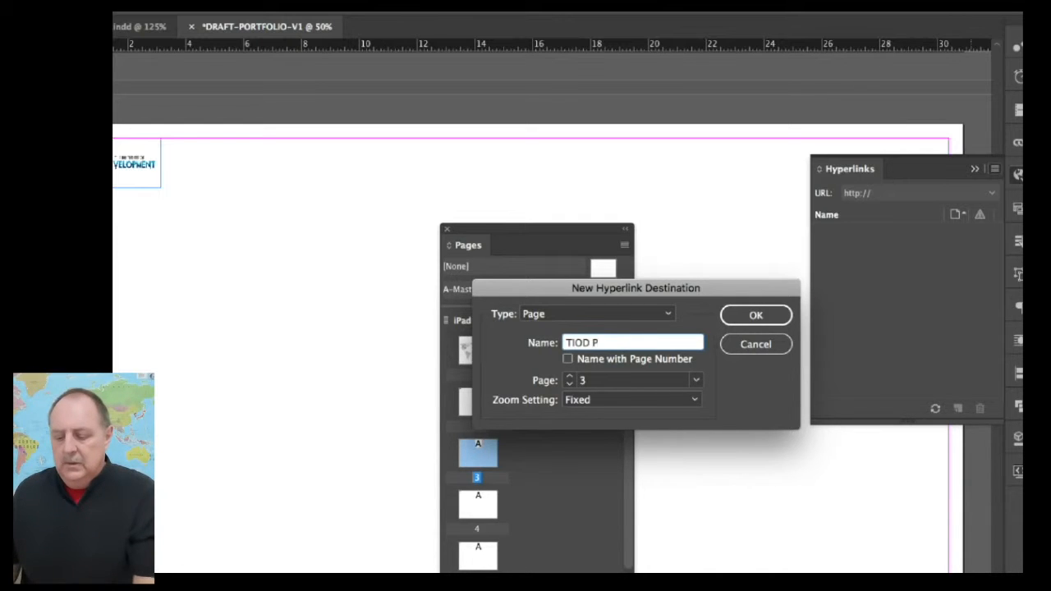
{"action": "type", "text": "AGE"}
{"action": "key", "text": "Return"}
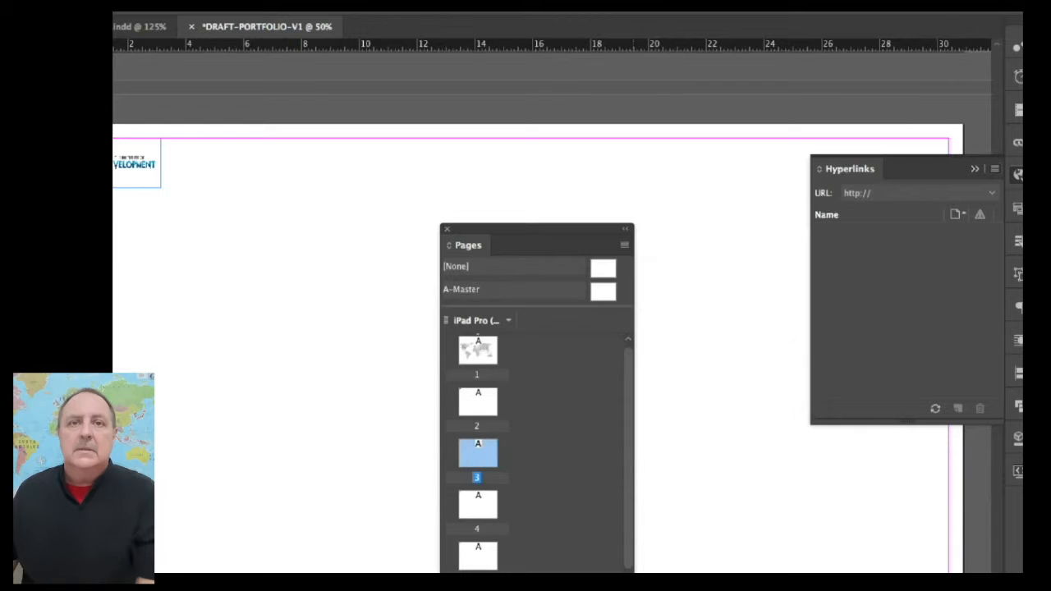
- Create a Page-type hyperlink destination named LVSA PAGE for page 4, the Laureate page
{"action": "double_click", "coordinate": [477, 504]}
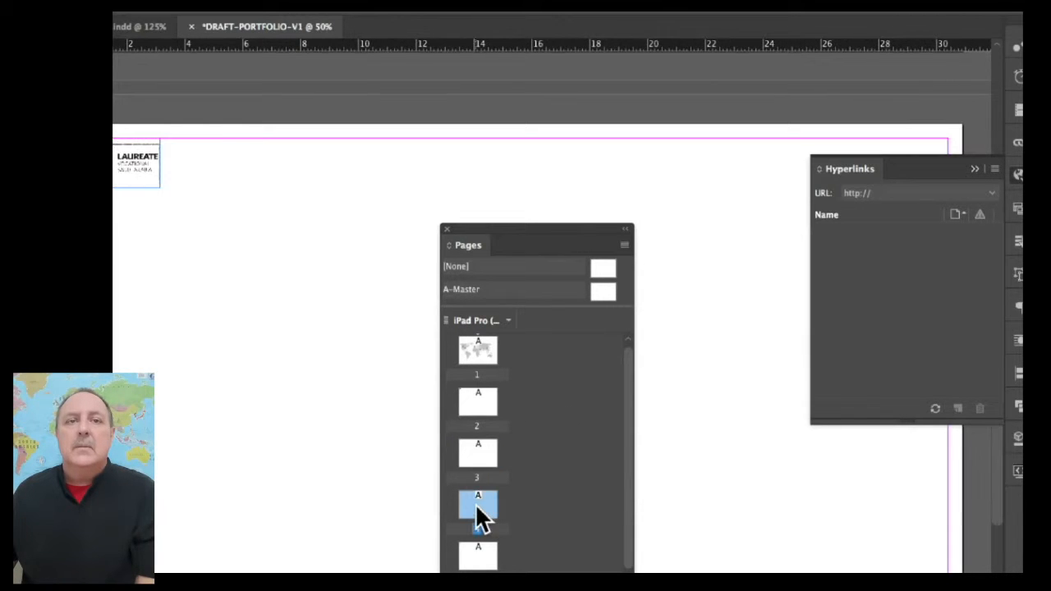
{"action": "left_click", "coordinate": [994, 168]}
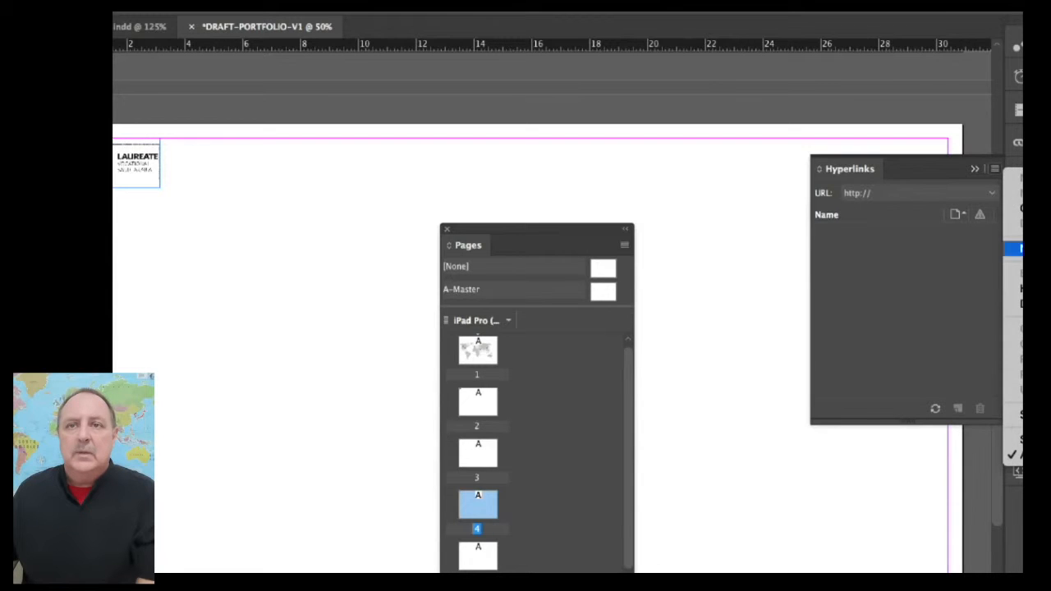
{"action": "left_click", "coordinate": [1016, 249]}
{"action": "left_click", "coordinate": [579, 343]}
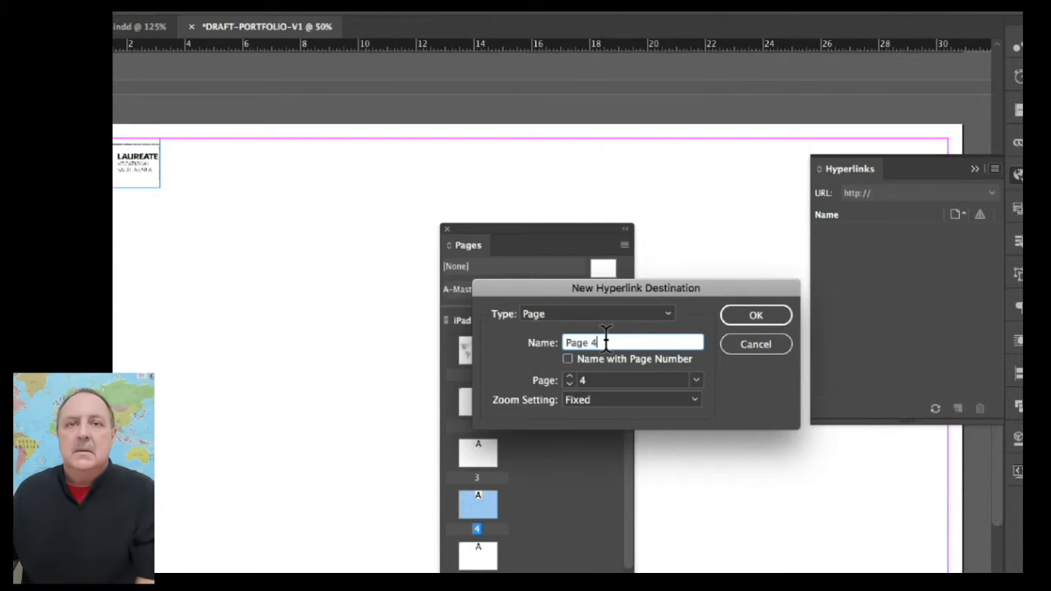
{"action": "left_click_drag", "start_coordinate": [579, 343], "coordinate": [549, 336]}
{"action": "type", "text": "LVSA PAGE"}
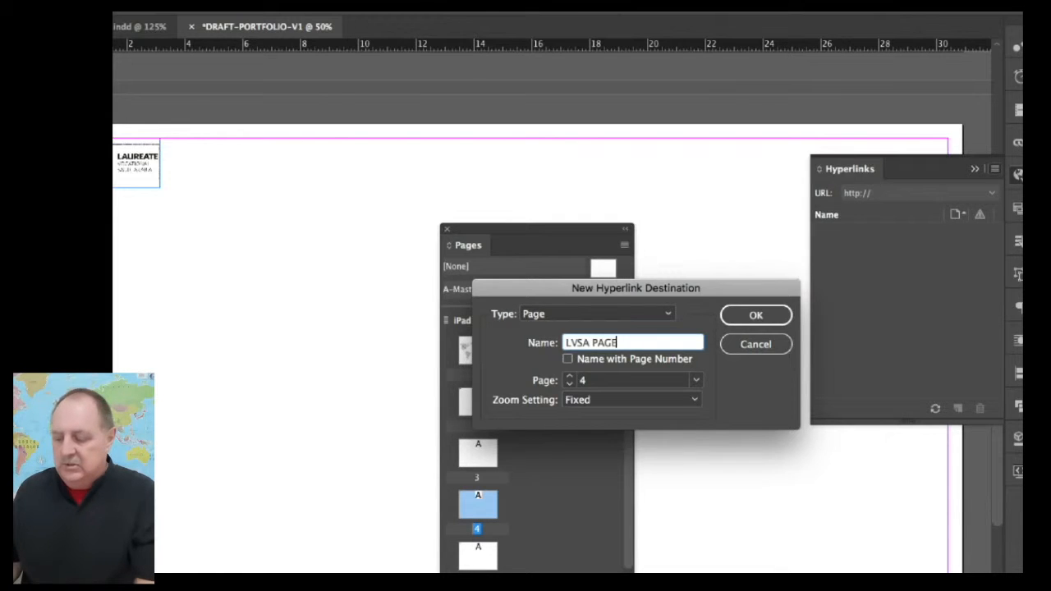
{"action": "key", "text": "Return"}
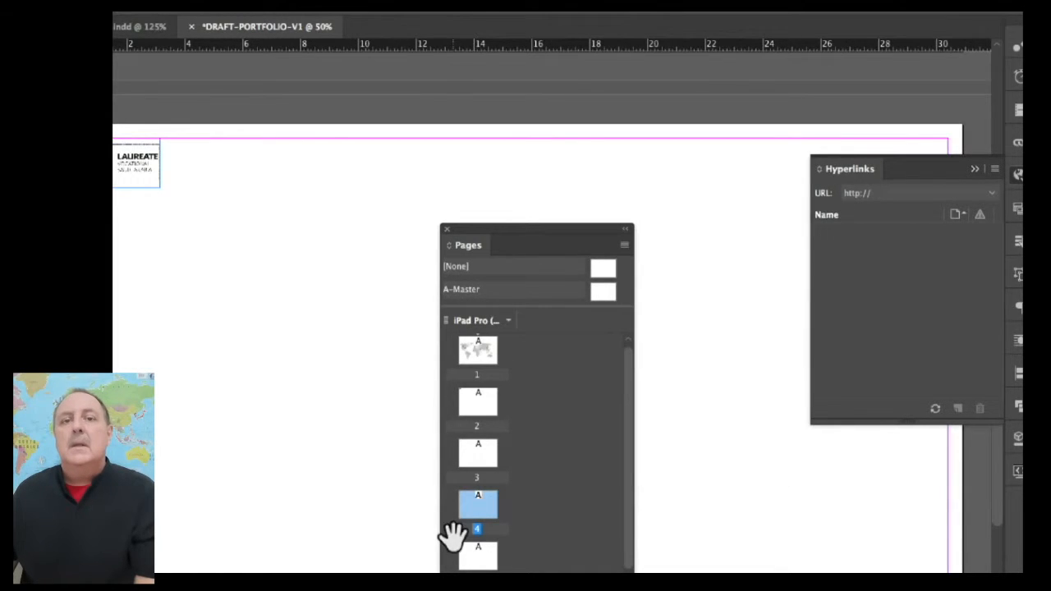
- Create a Page-type hyperlink destination named VIPKID PAGE for page 5, the VIPKID page
{"action": "double_click", "coordinate": [480, 558]}
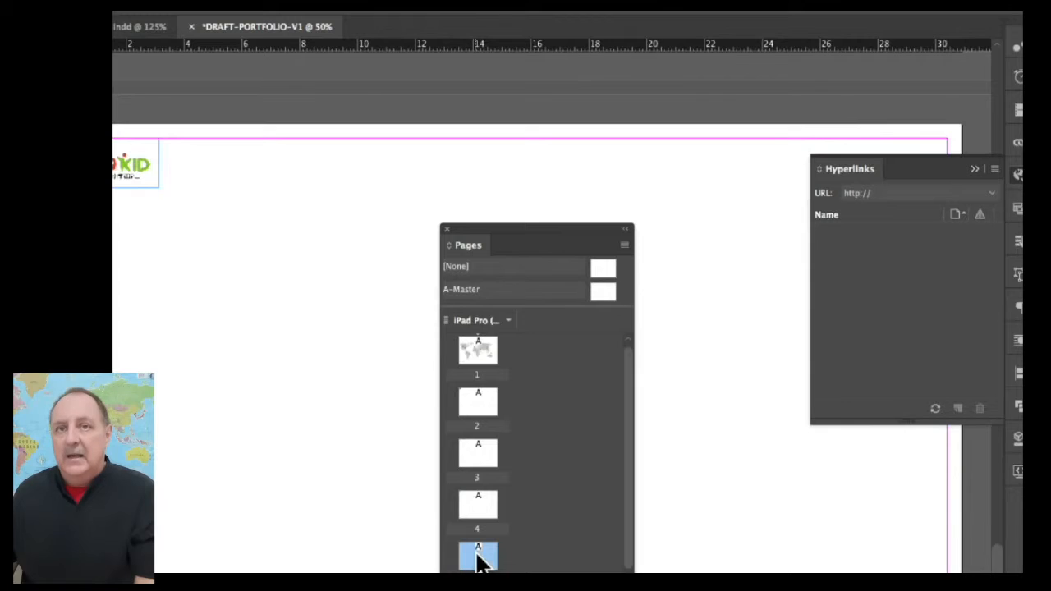
{"action": "left_click", "coordinate": [995, 169]}
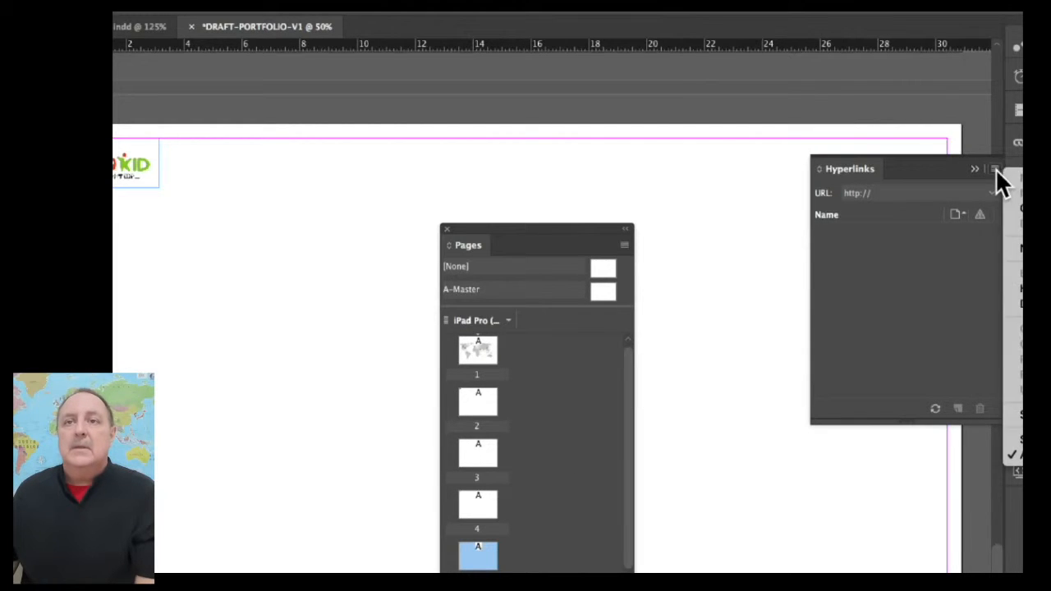
{"action": "left_click", "coordinate": [1018, 249]}
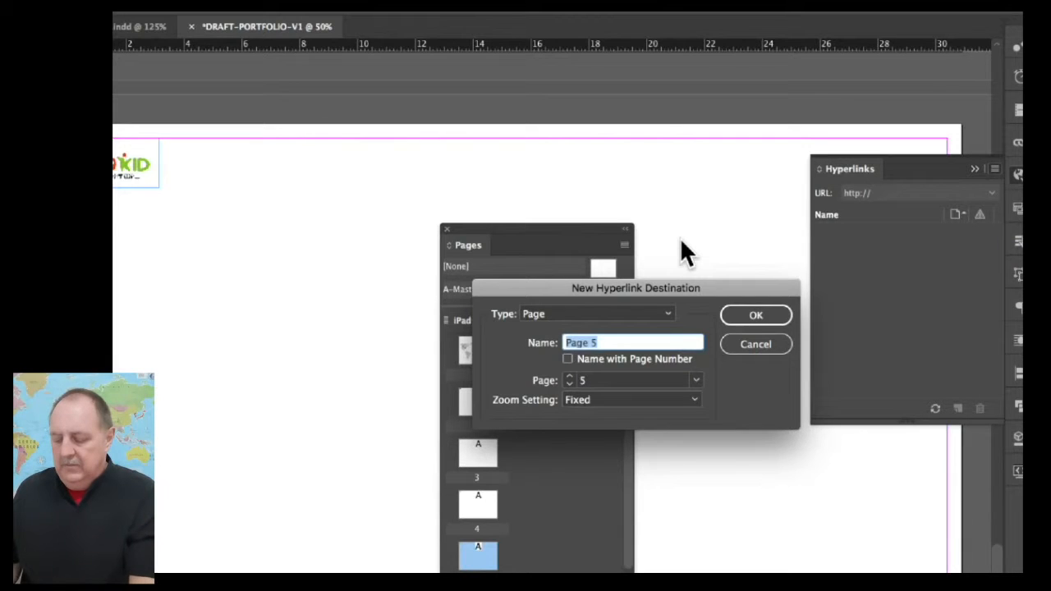
{"action": "type", "text": "VIPKID"}
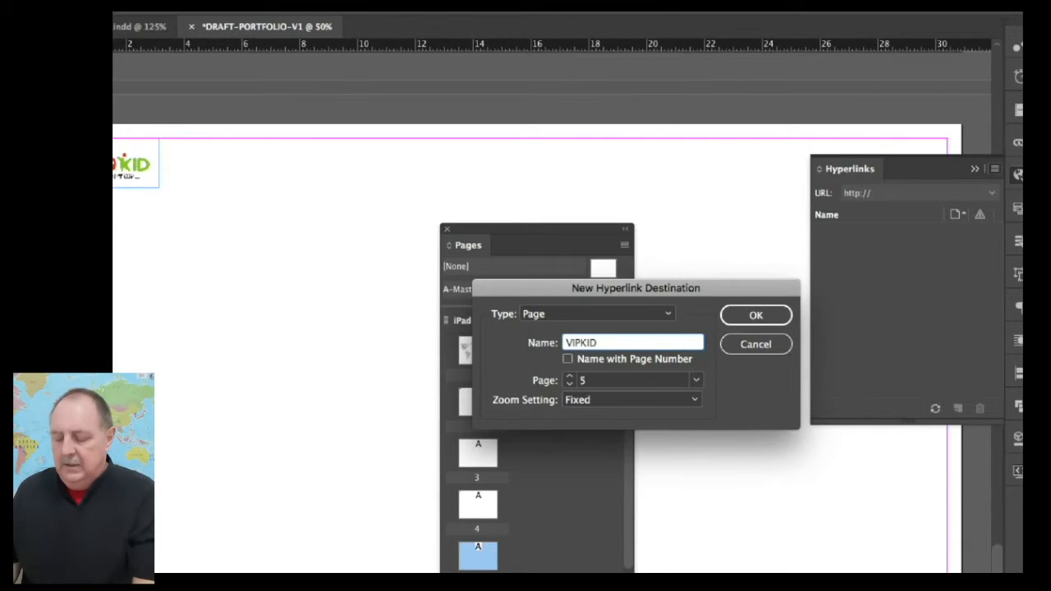
{"action": "type", "text": " PAGE"}
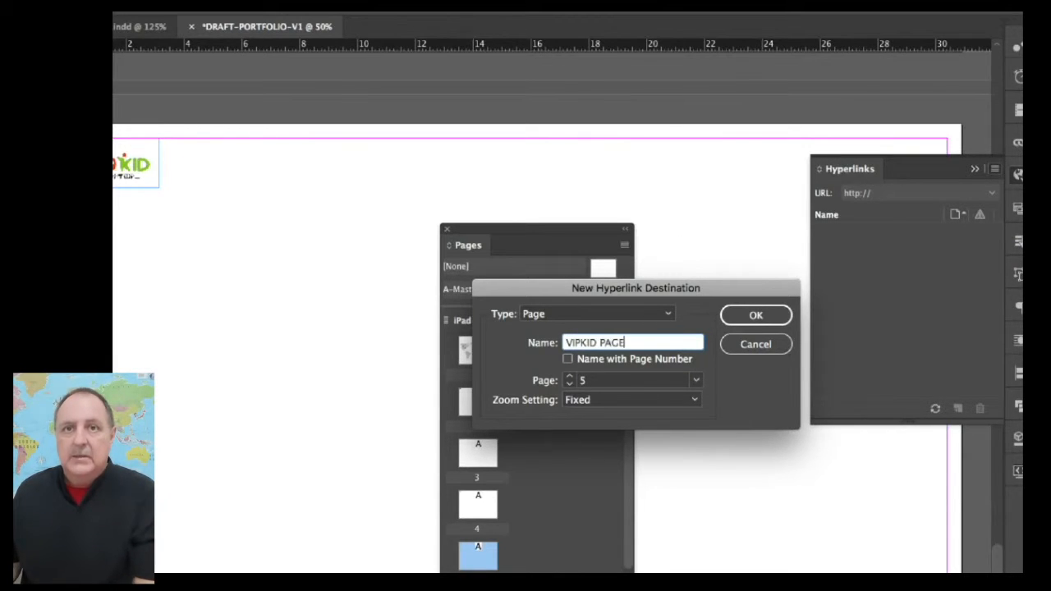
{"action": "key", "text": "Return"}
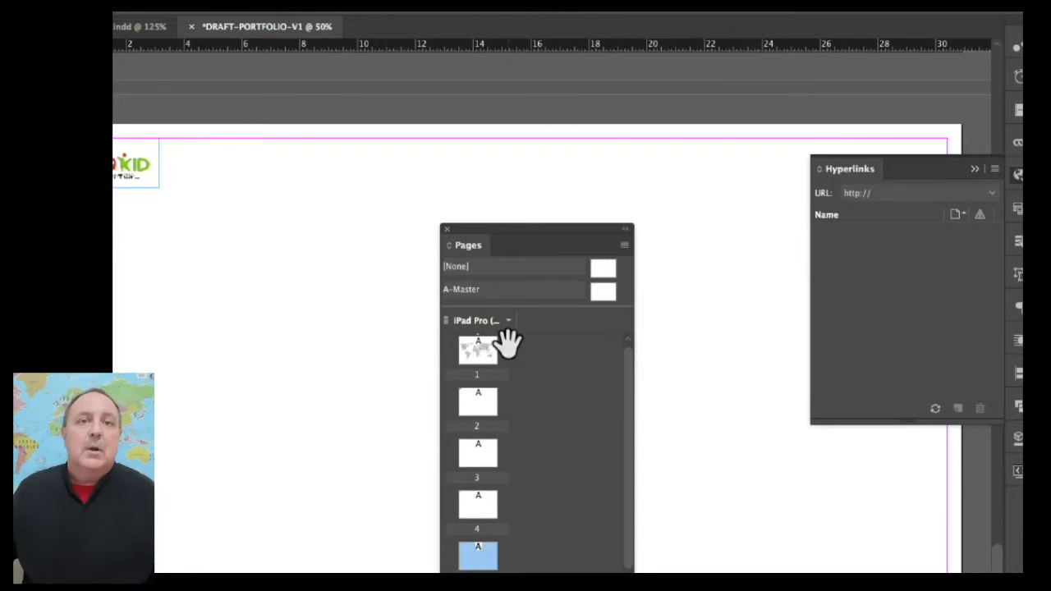
- Create a Page-type hyperlink destination named HOME for page 1, the world map page, and collapse Hyperlinks and Pages to clear the map
{"action": "left_click", "coordinate": [476, 357]}
{"action": "double_click", "coordinate": [477, 356]}
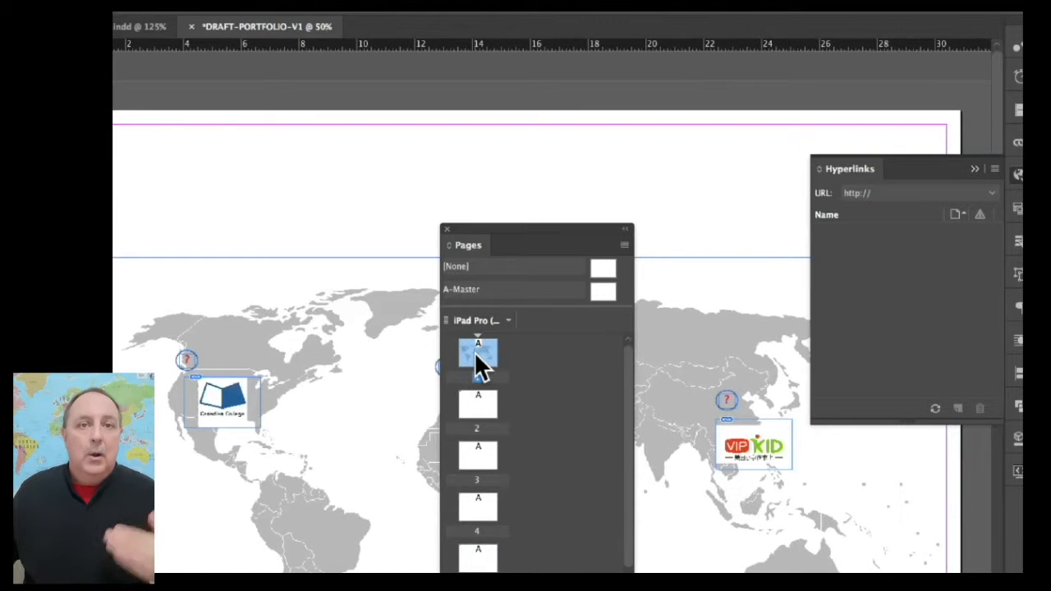
{"action": "left_click", "coordinate": [994, 169]}
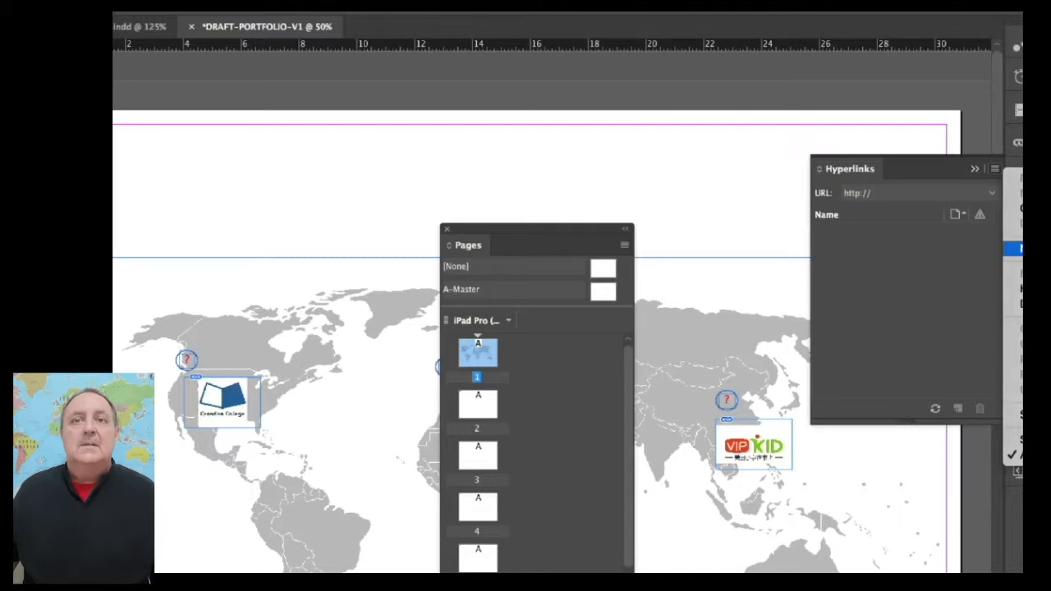
{"action": "left_click", "coordinate": [1018, 248]}
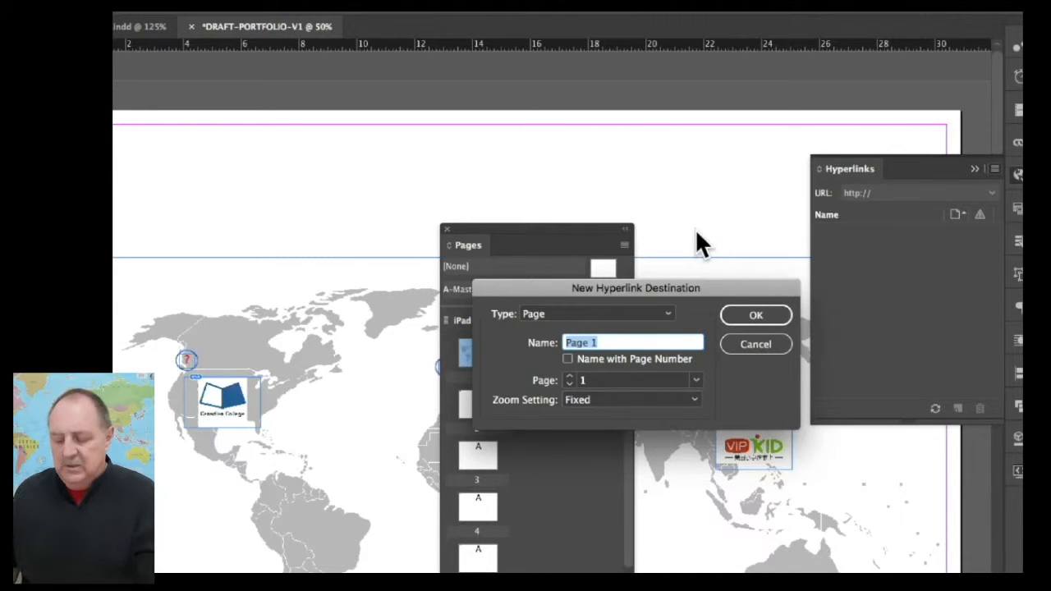
{"action": "type", "text": "HAME"}
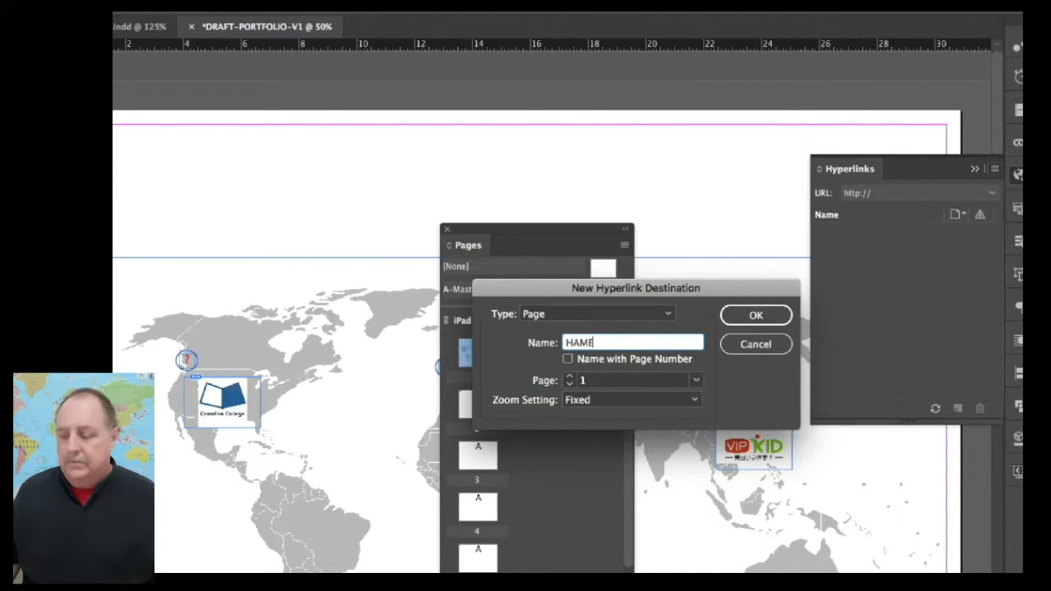
{"action": "key", "text": "BackSpace"}
{"action": "key", "text": "BackSpace"}
{"action": "key", "text": "BackSpace"}
{"action": "type", "text": "OME"}
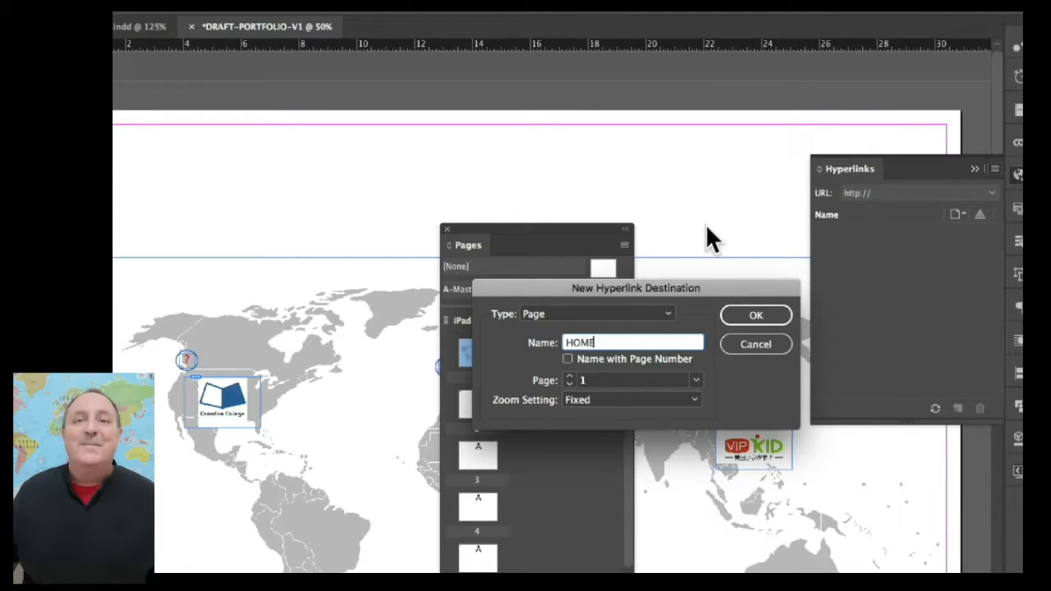
{"action": "left_click", "coordinate": [757, 314]}
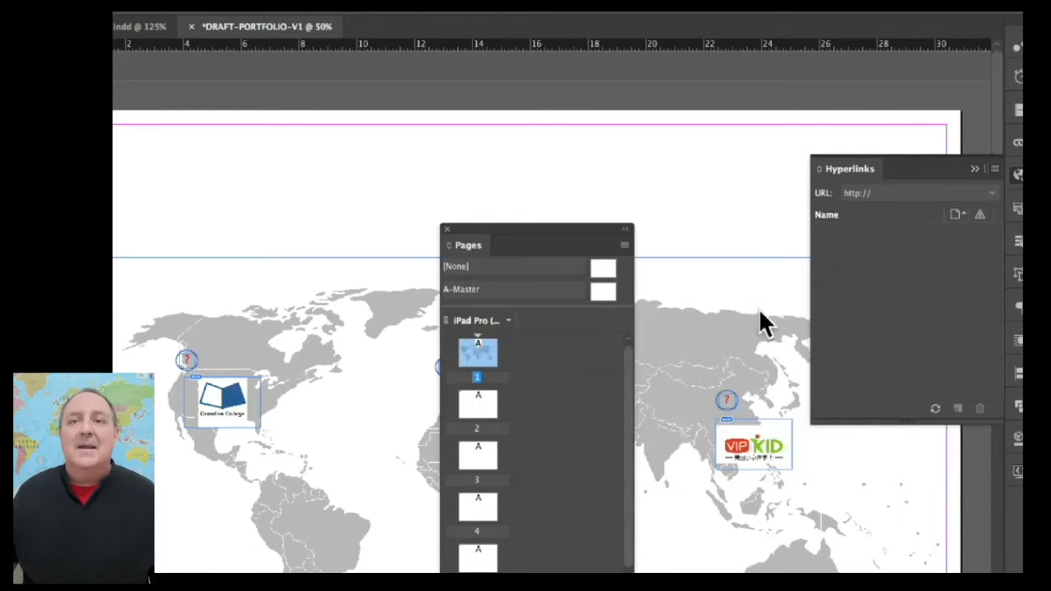
{"action": "left_click", "coordinate": [975, 168]}
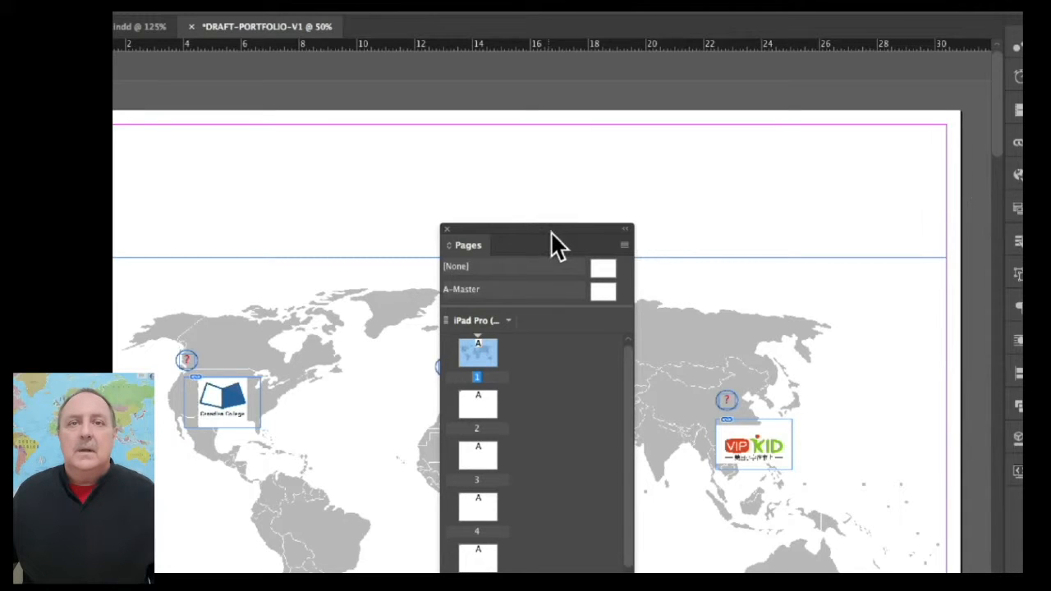
{"action": "left_click", "coordinate": [627, 237]}
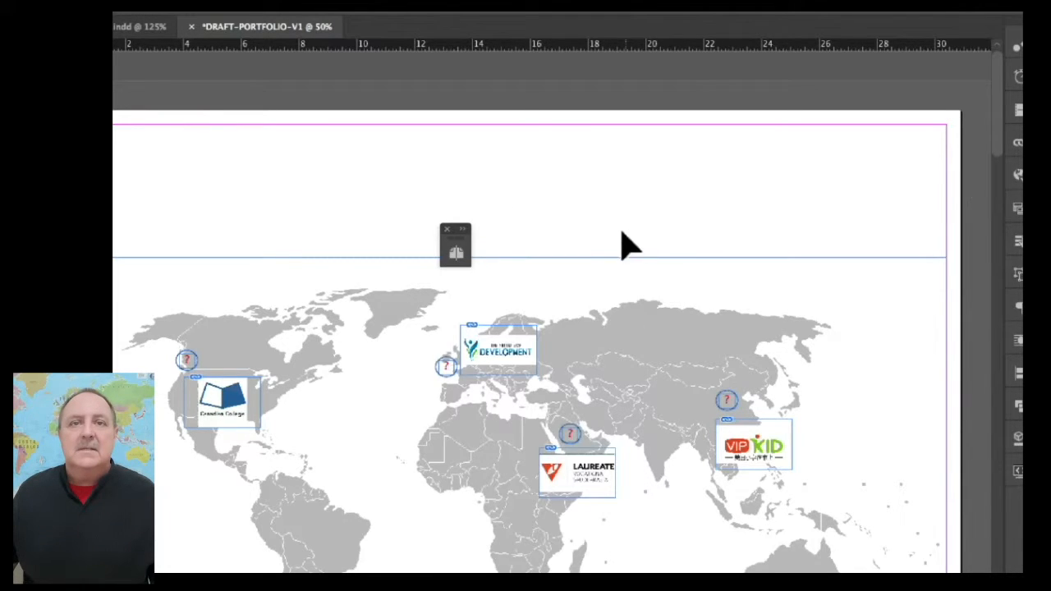